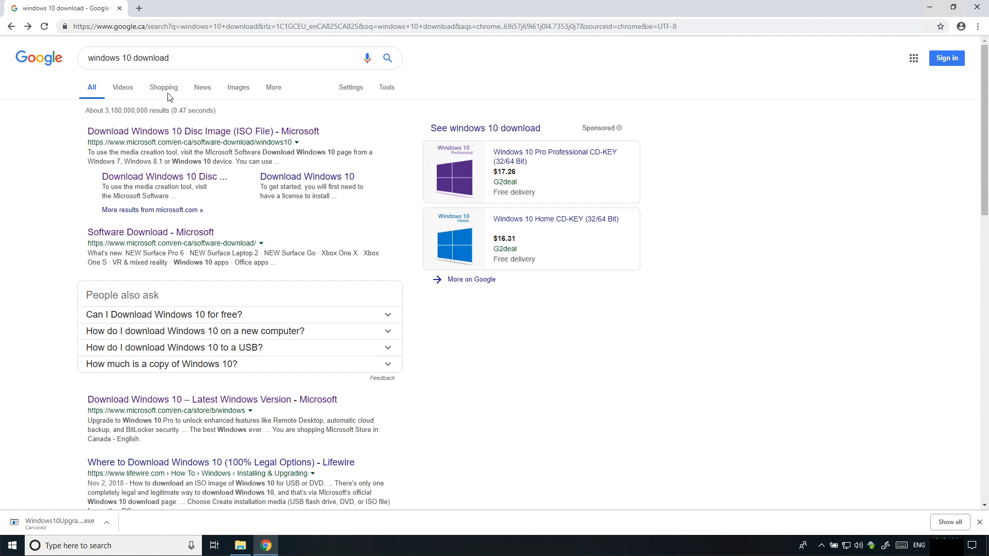
From Microsoft's Windows 10 download page, download MediaCreationTool1809.exe and run it
triple_click(97, 59)
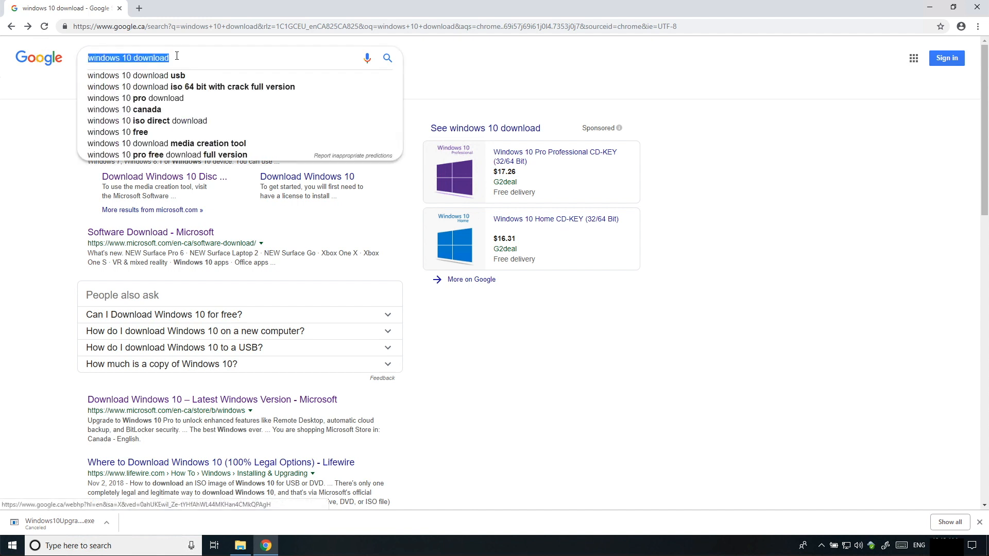
click(40, 152)
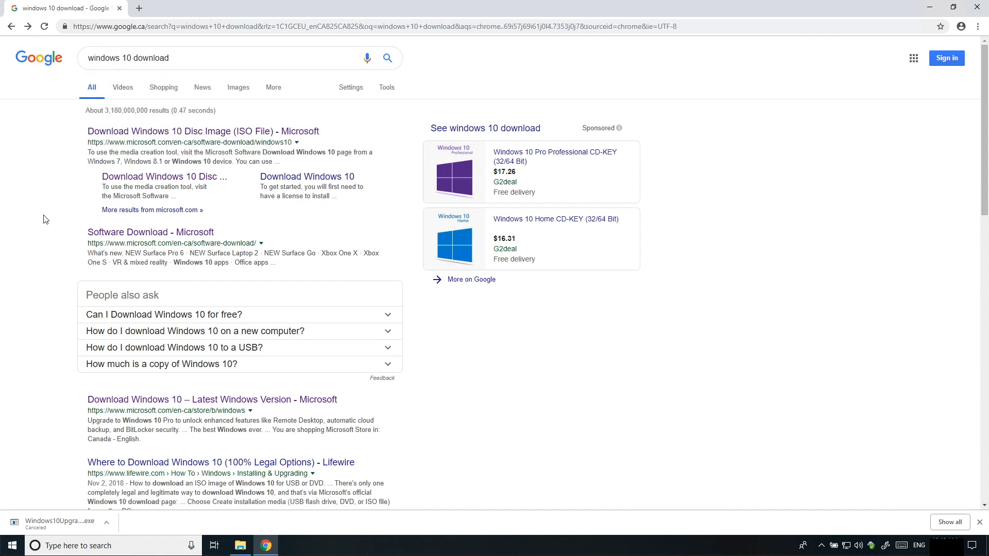
click(186, 133)
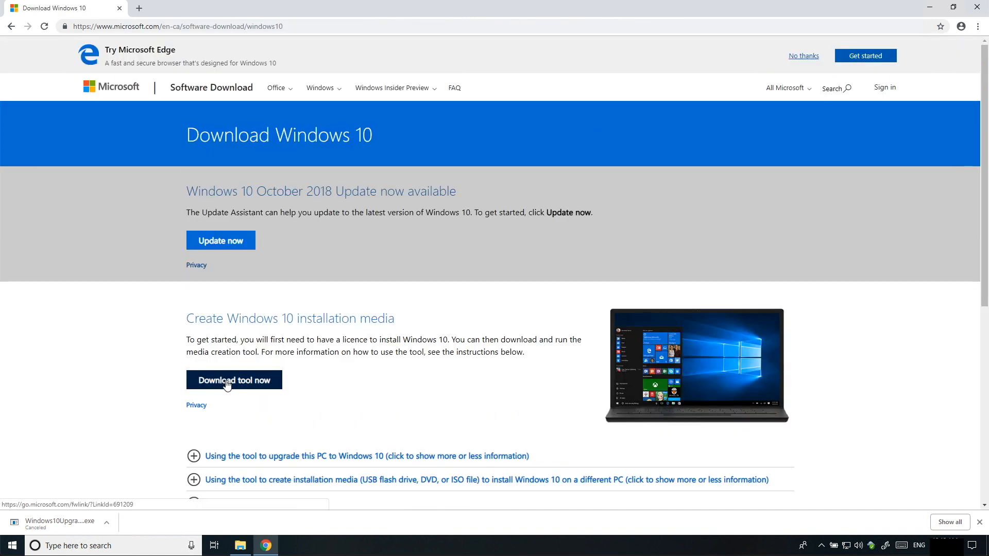
click(247, 386)
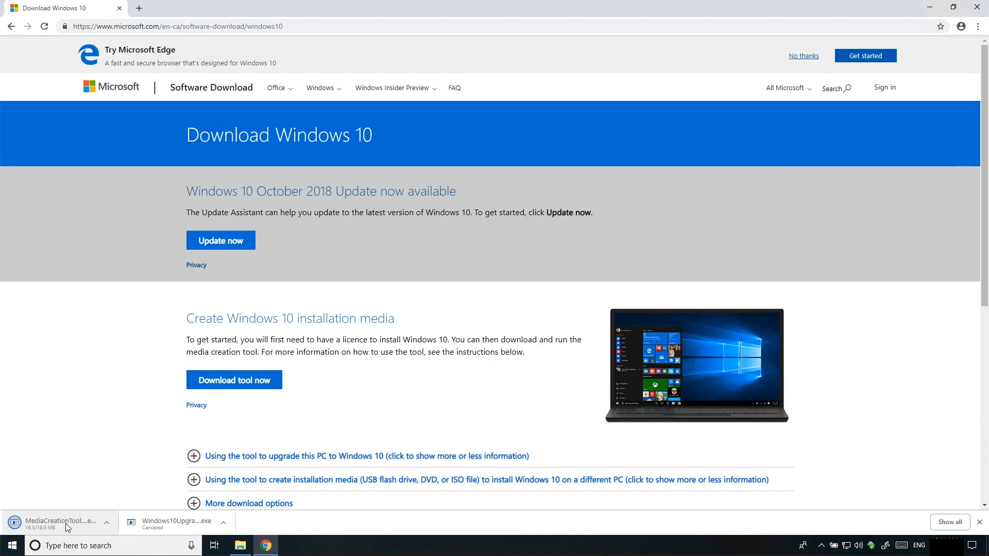
click(66, 524)
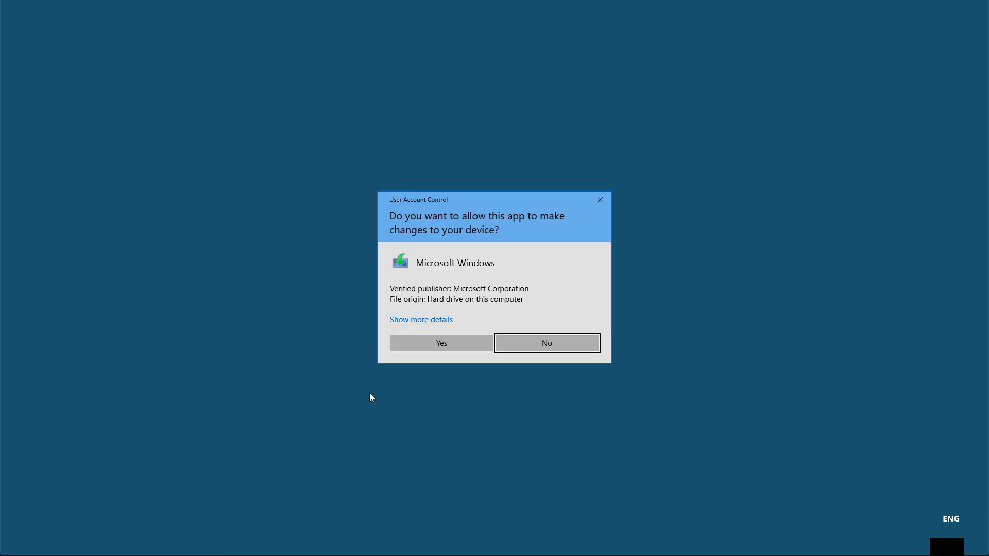
Allow the Media Creation Tool, accept the licence, and choose to create installation media
click(449, 342)
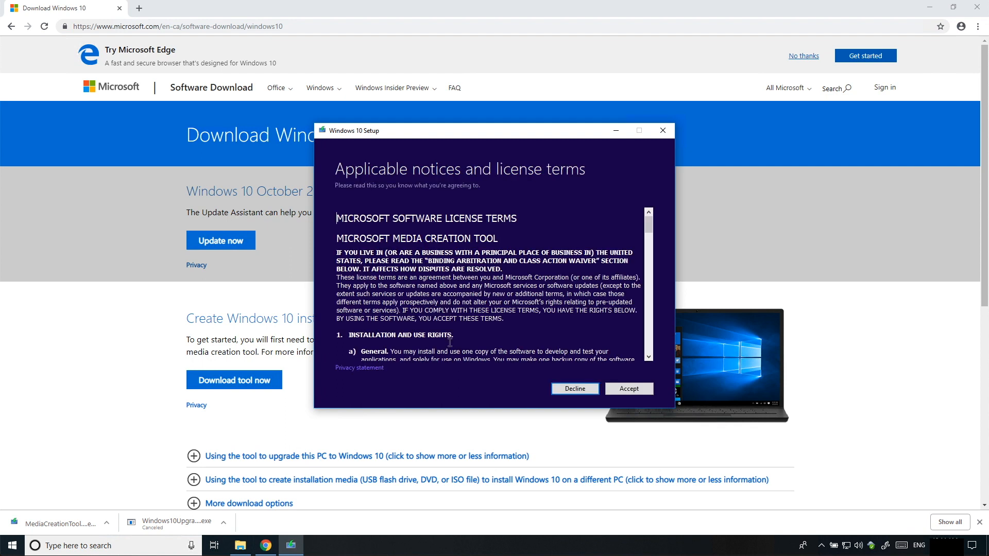
click(630, 390)
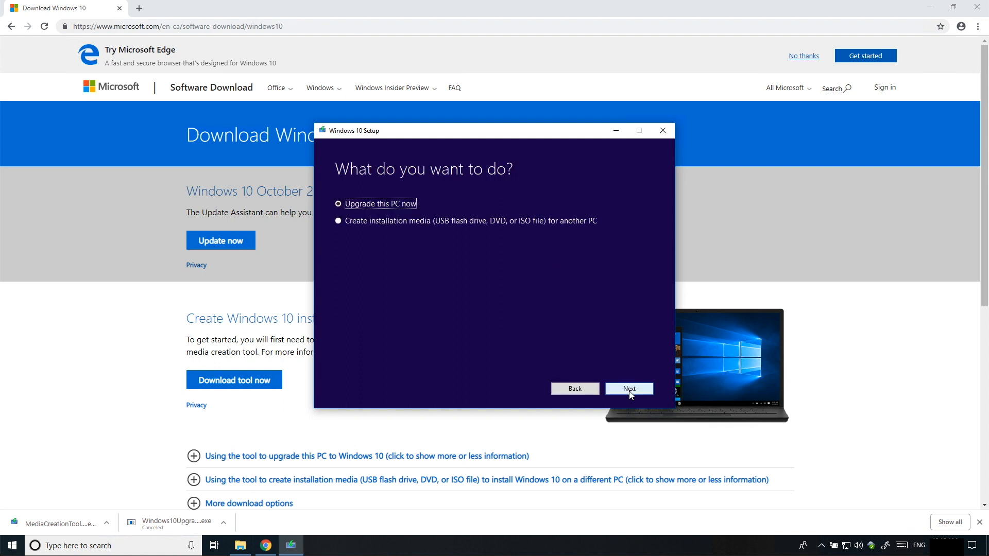
click(362, 221)
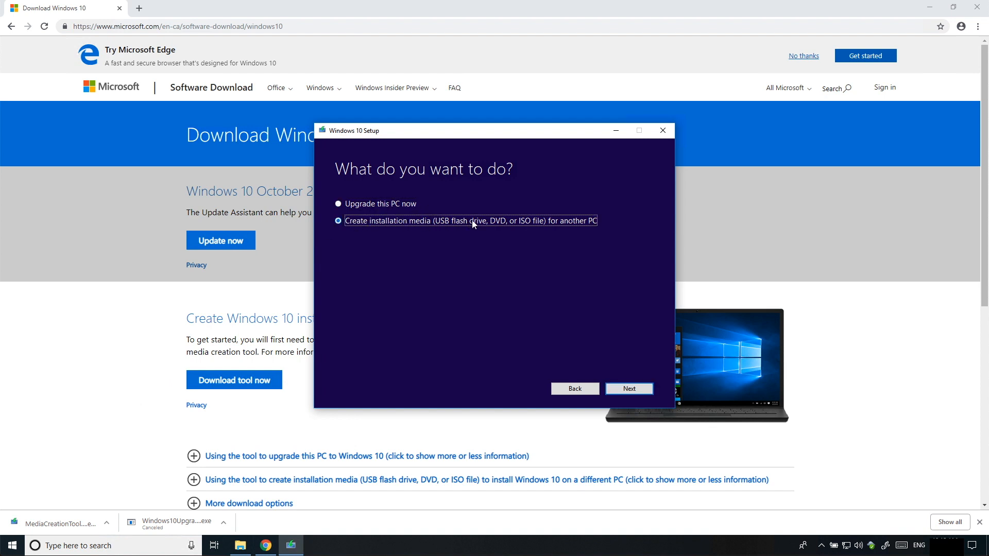
click(629, 390)
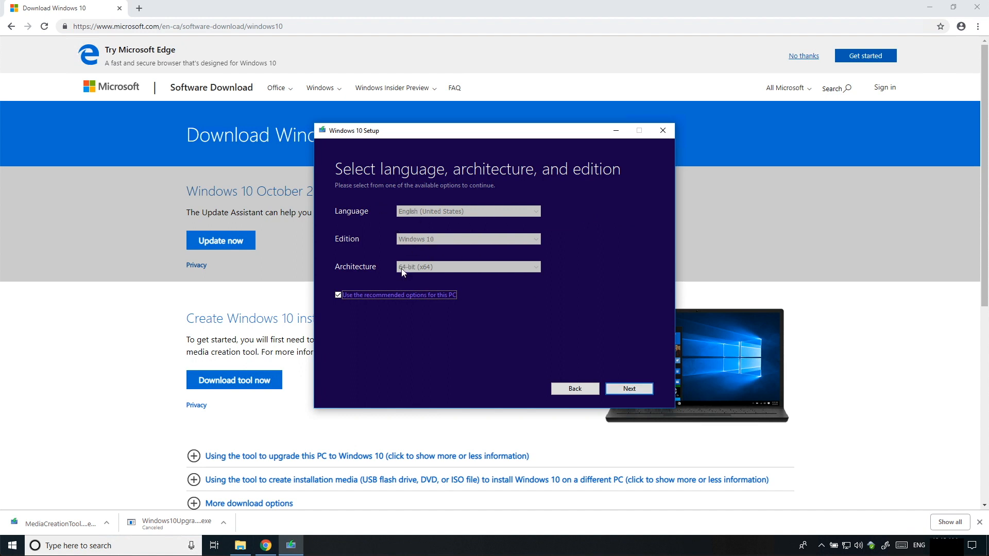
Manually choose English (United States), Windows 10 edition and 64-bit (x64) architecture
click(348, 295)
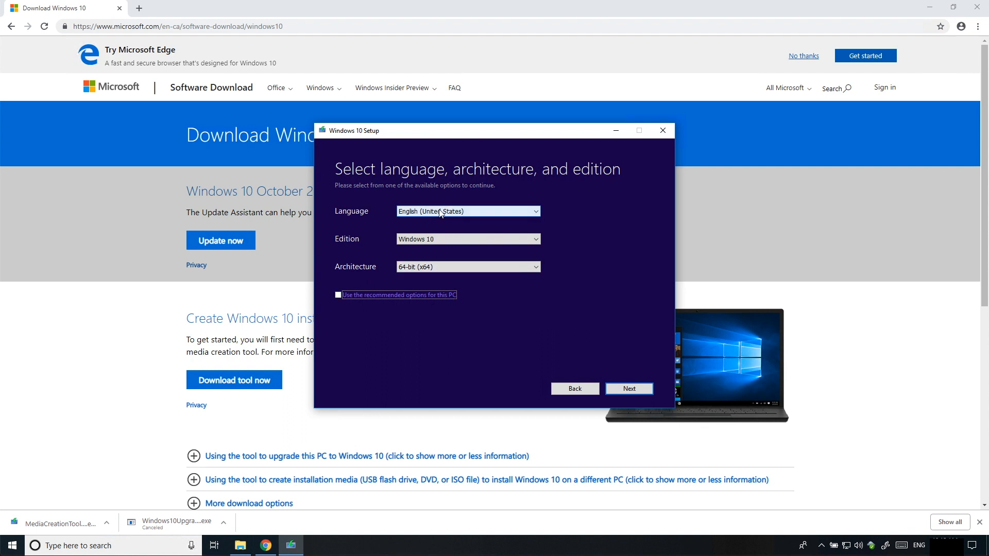
click(437, 240)
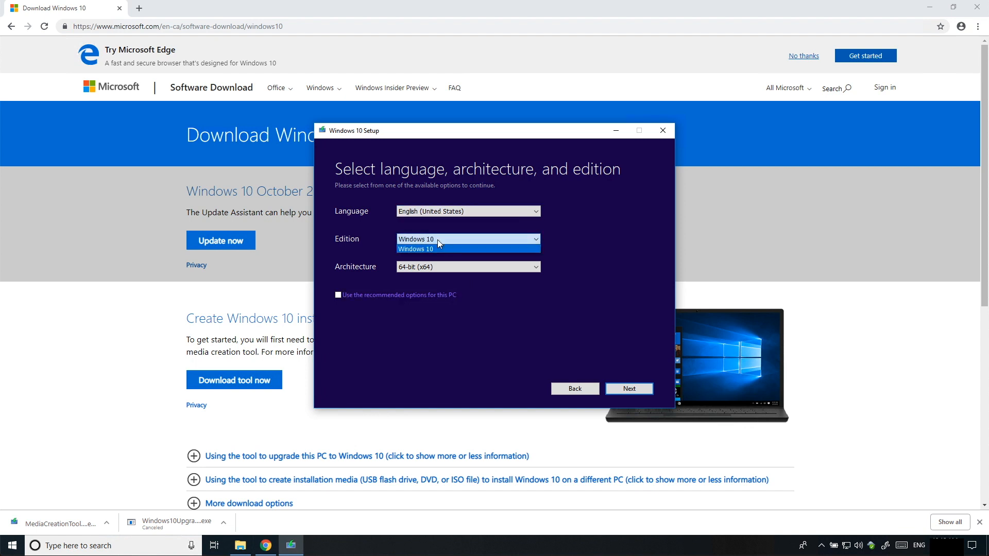
click(437, 239)
click(464, 267)
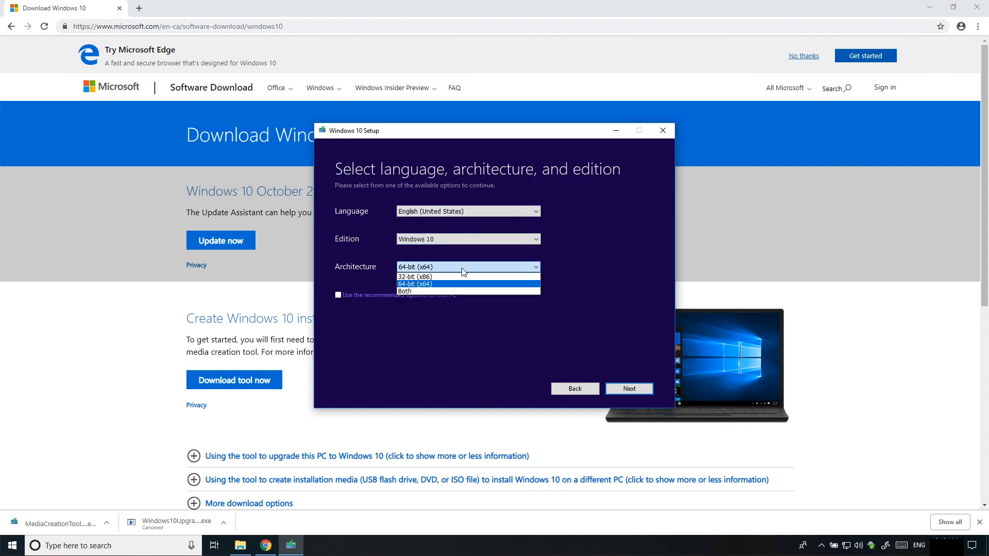
click(432, 285)
Save the media as Windows.iso in Downloads, finish the tool, and close Chrome
click(632, 389)
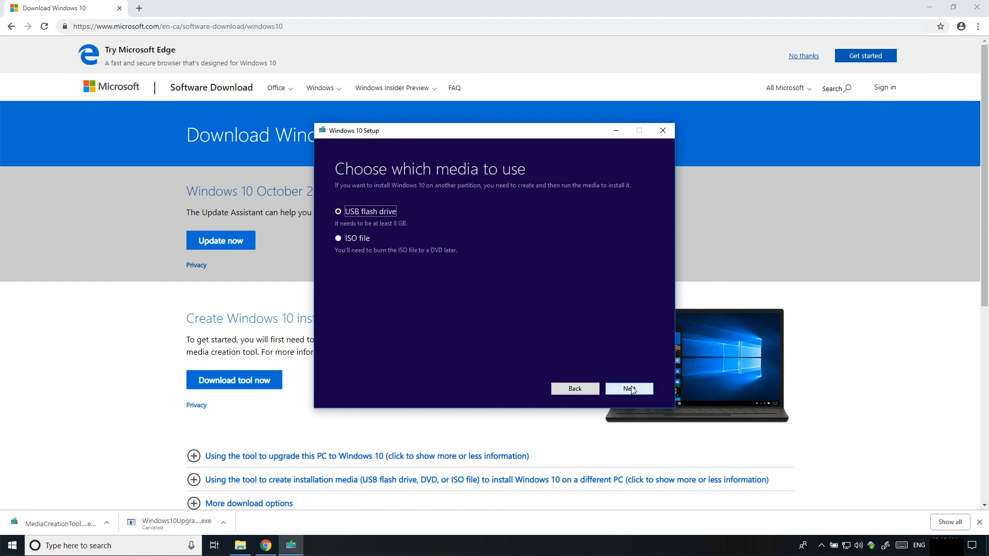
click(346, 238)
click(626, 390)
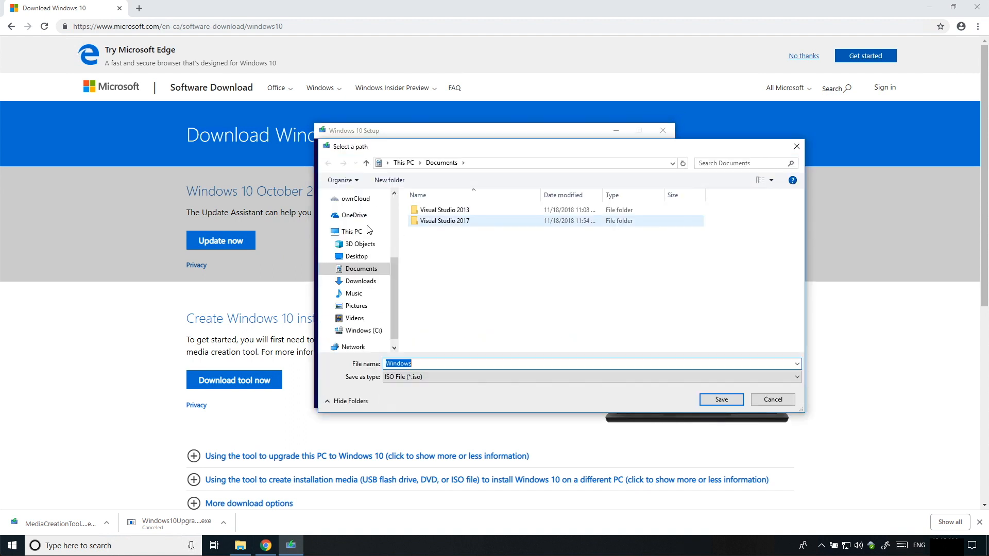
click(364, 283)
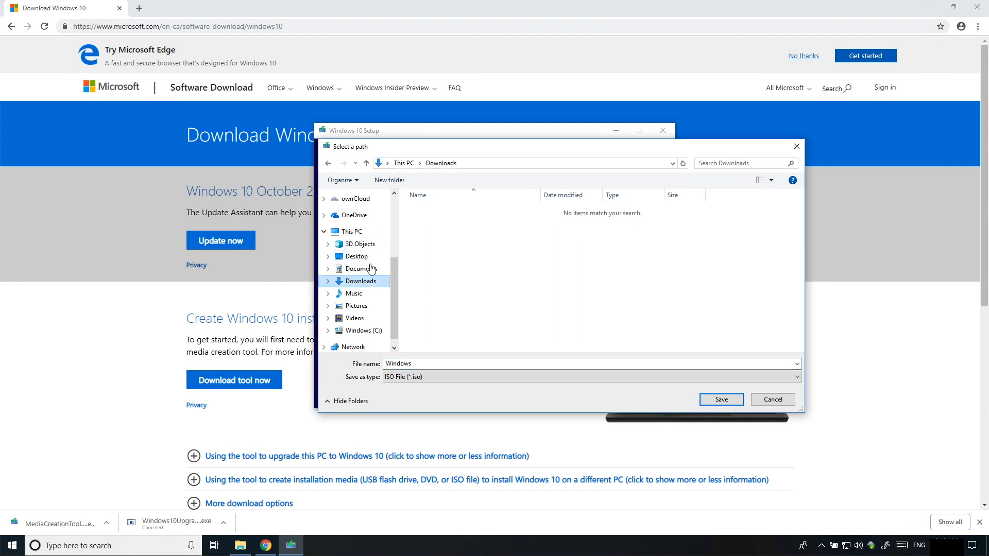
click(720, 400)
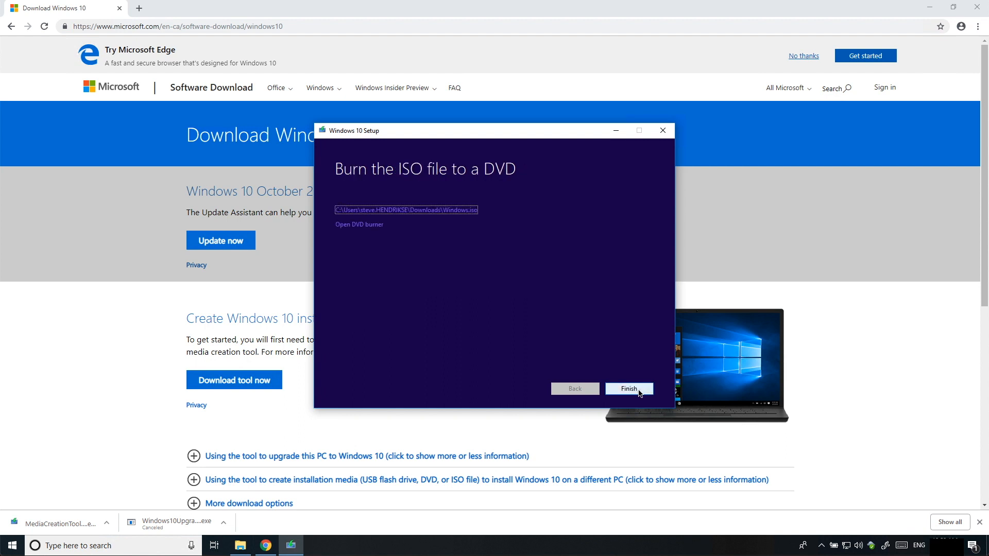
click(638, 392)
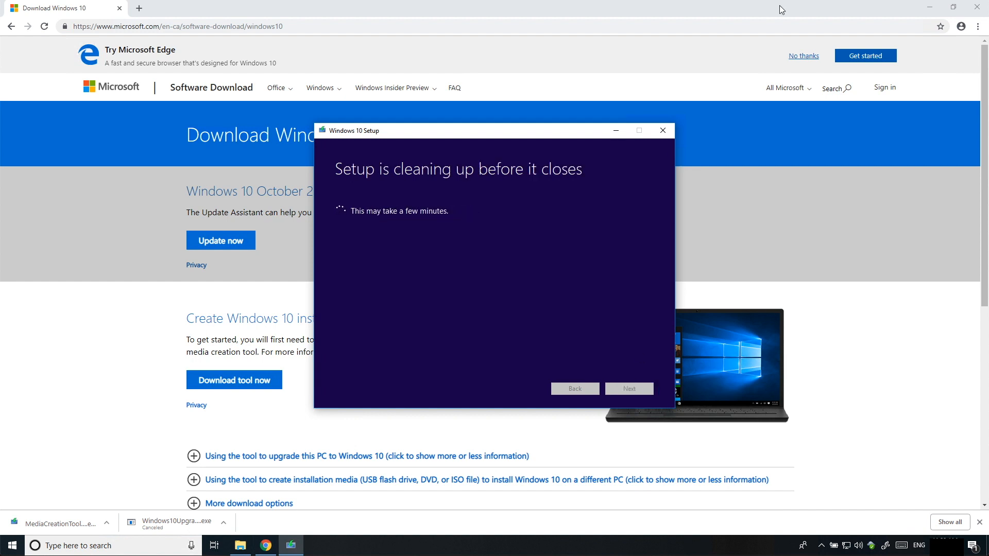
click(977, 8)
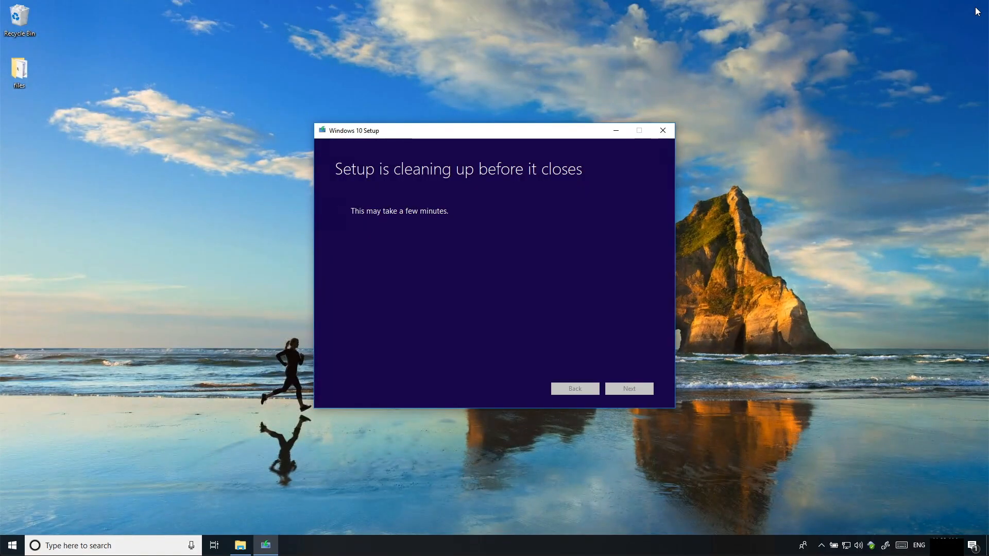
Check the 3.78 GB Windows ISO in Downloads and move the Explorer window right
click(240, 547)
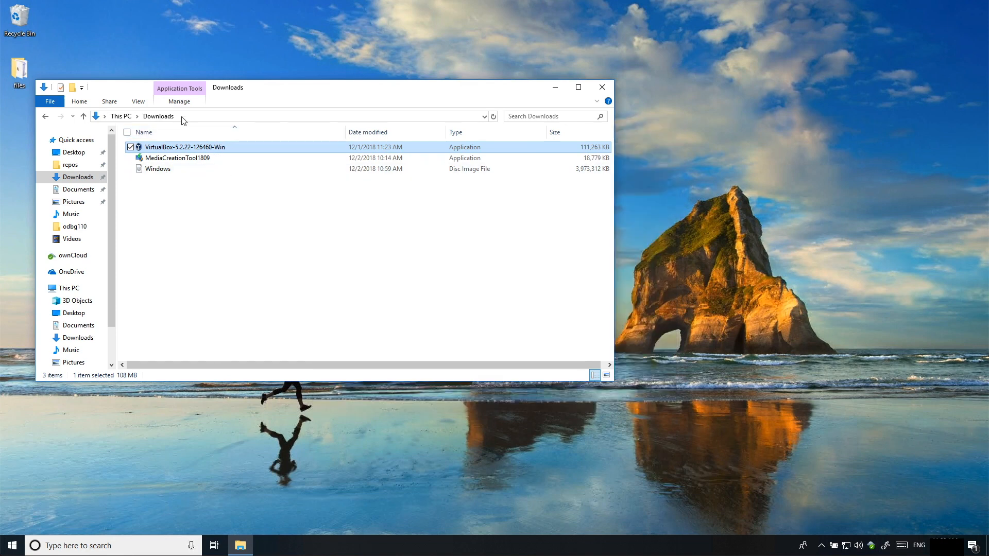
click(494, 116)
click(165, 173)
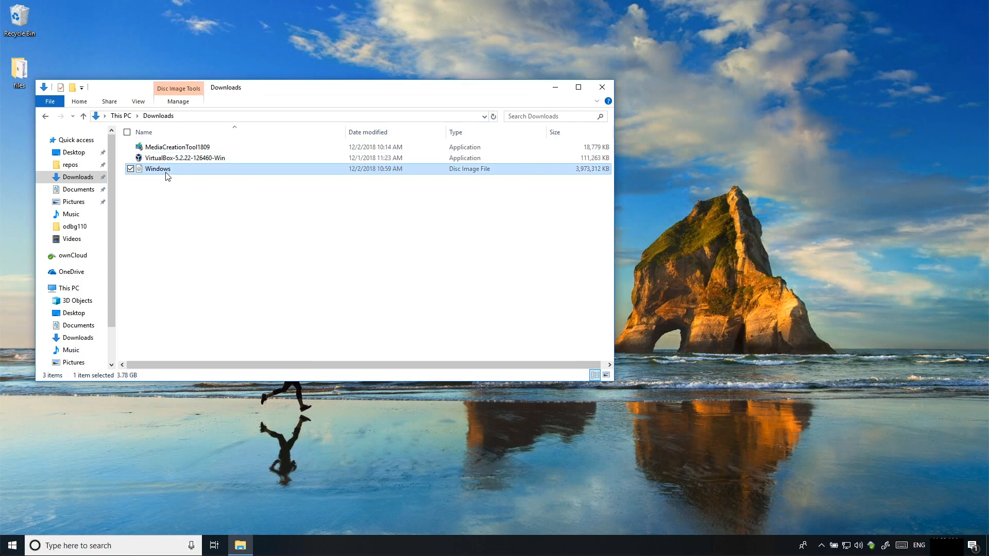
drag(276, 93, 438, 85)
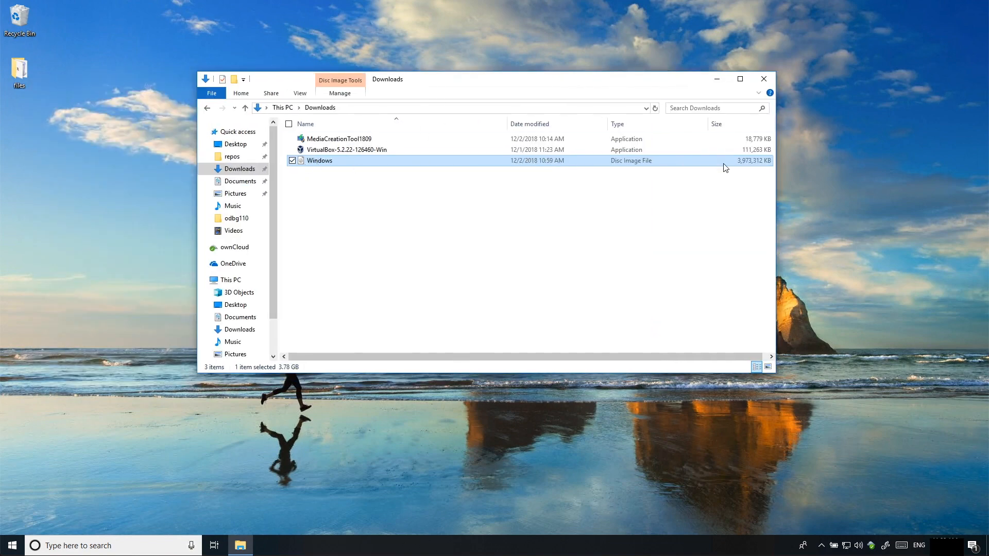
drag(554, 82, 659, 115)
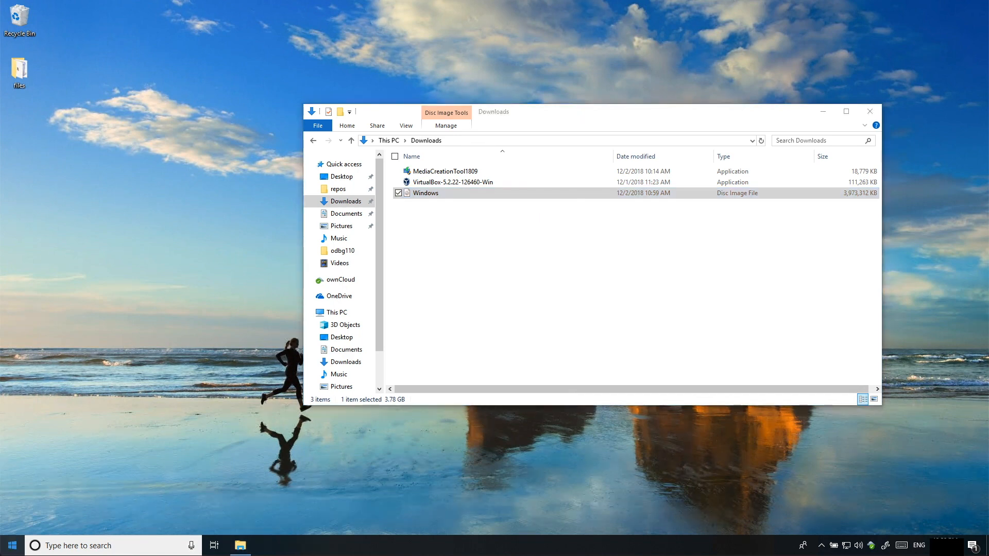
click(21, 552)
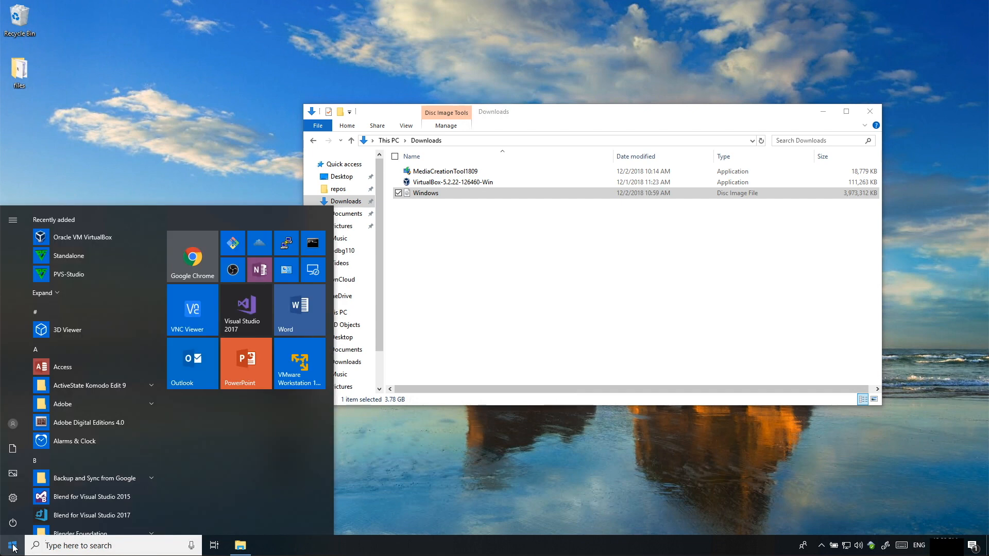
Launch VMware Player and start a new virtual machine set to install the OS later
click(310, 368)
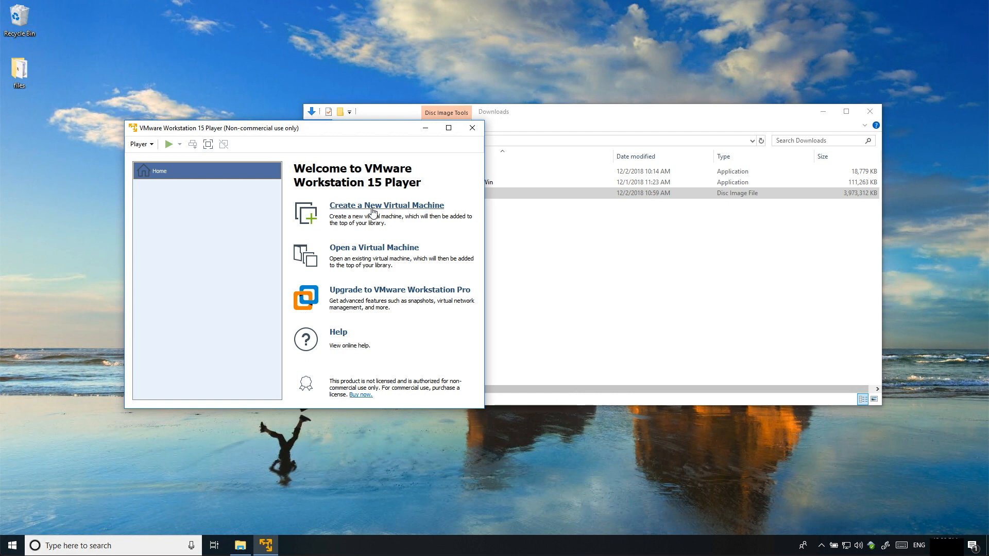
click(372, 208)
click(228, 270)
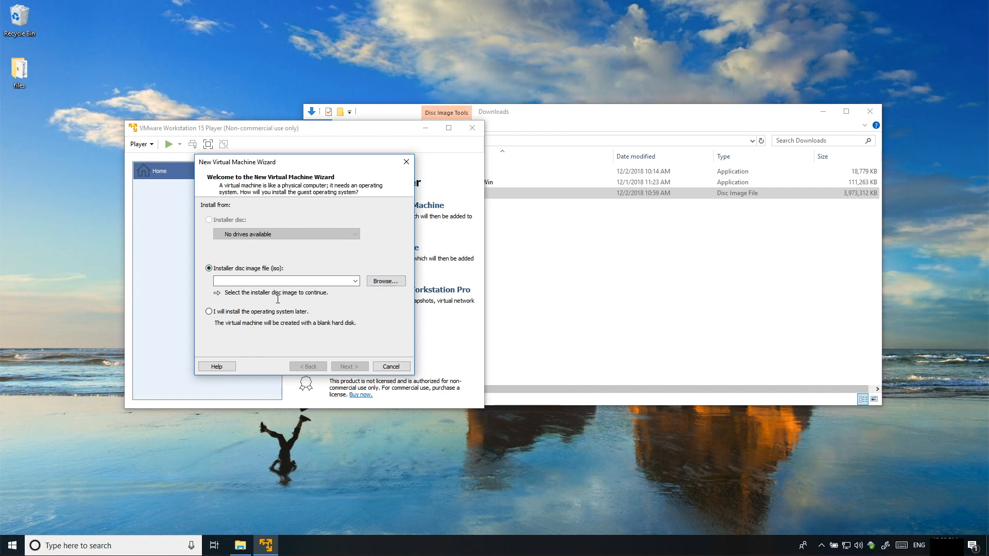
click(223, 312)
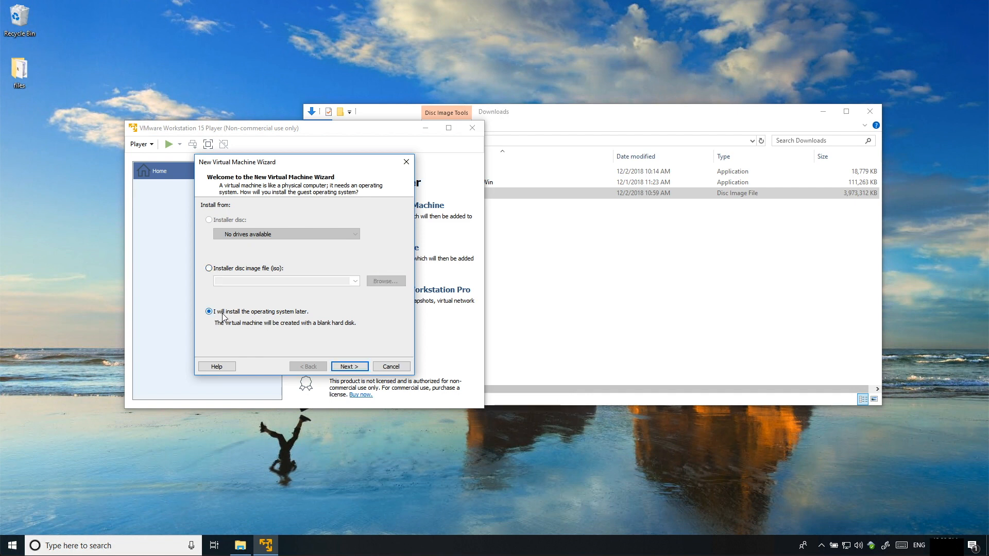
click(237, 269)
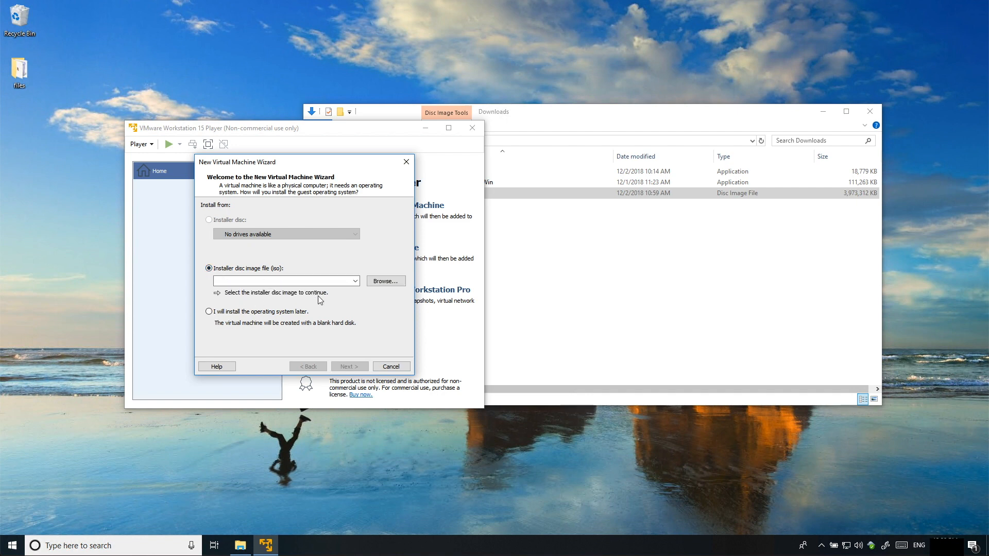
click(279, 314)
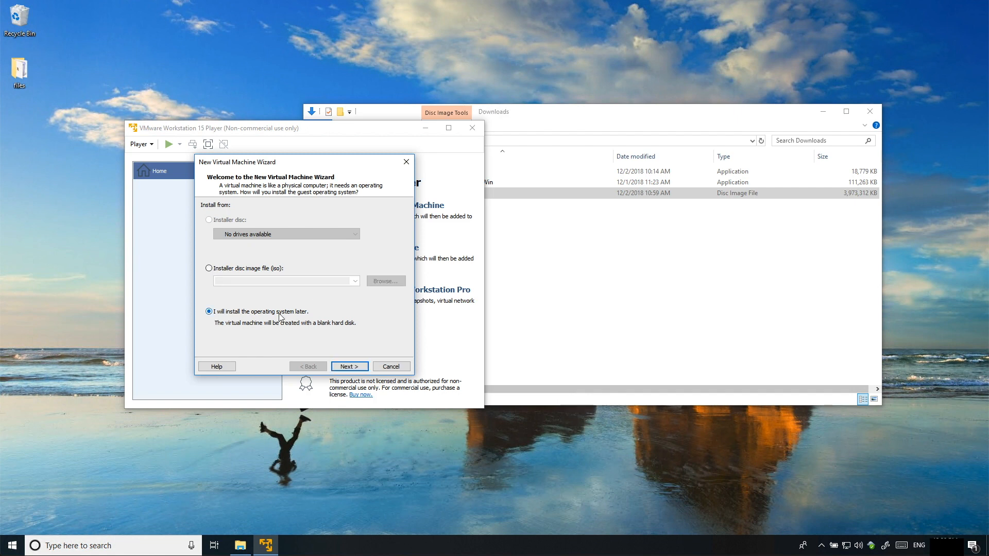
click(347, 368)
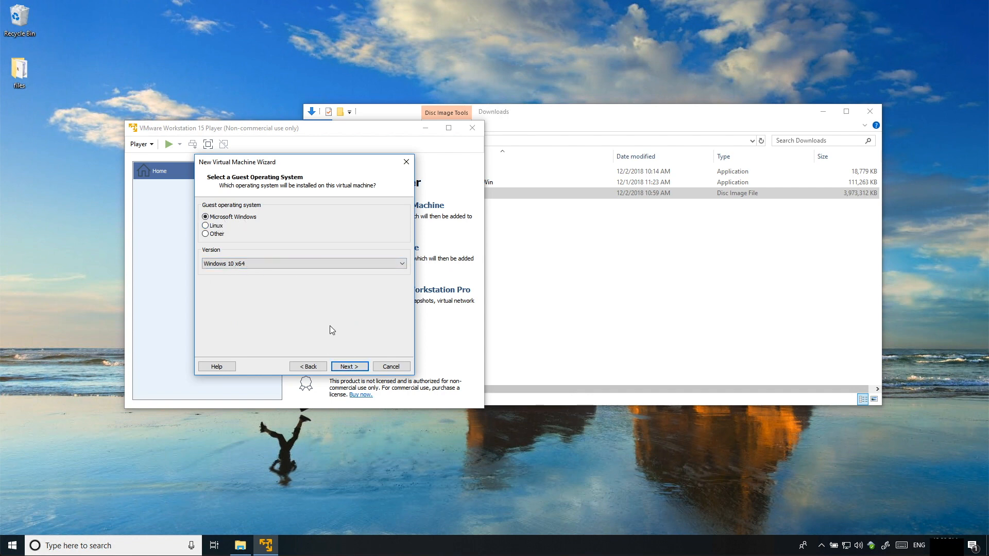
Create it as Windows 10 x64 with default name, 60 GB split disk, 2048 MB memory and NAT
click(349, 367)
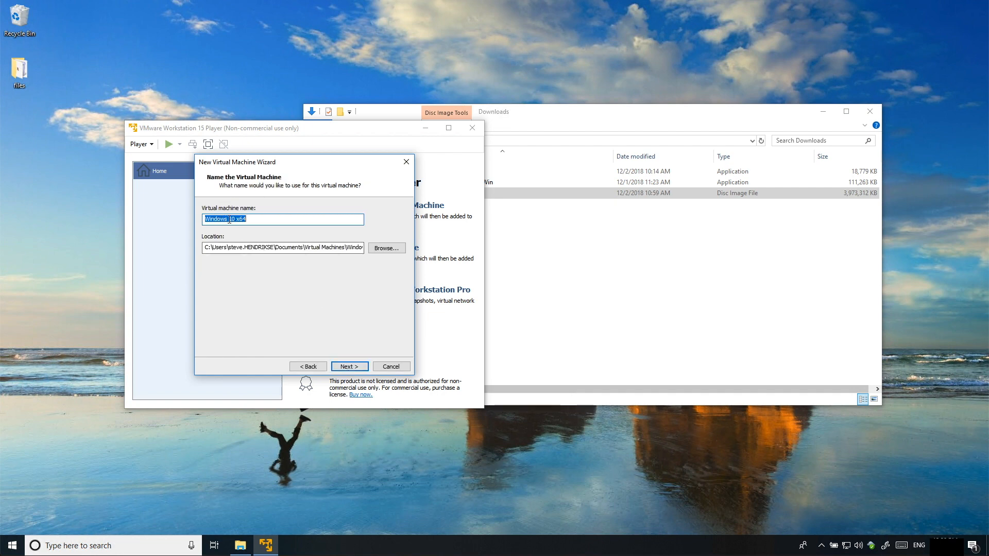
click(350, 367)
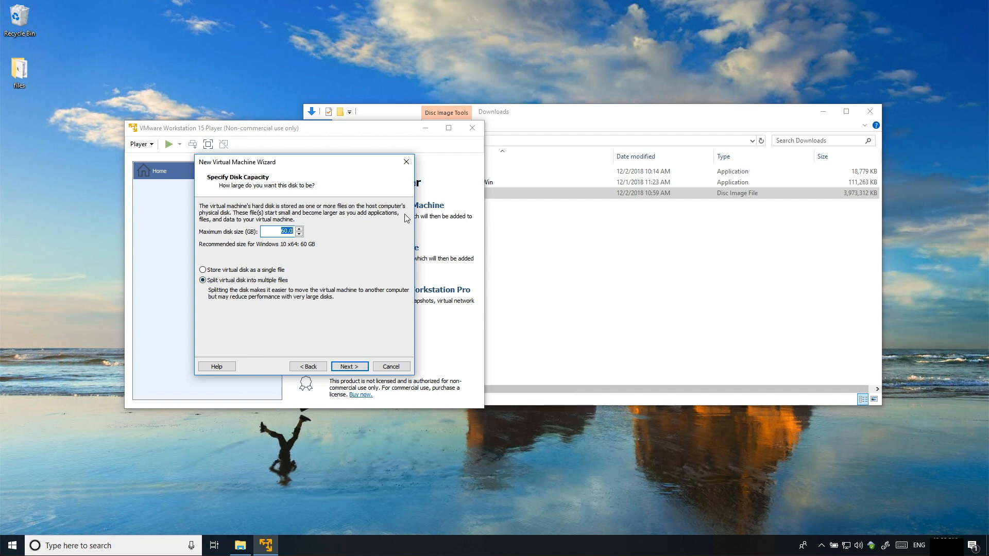
click(350, 367)
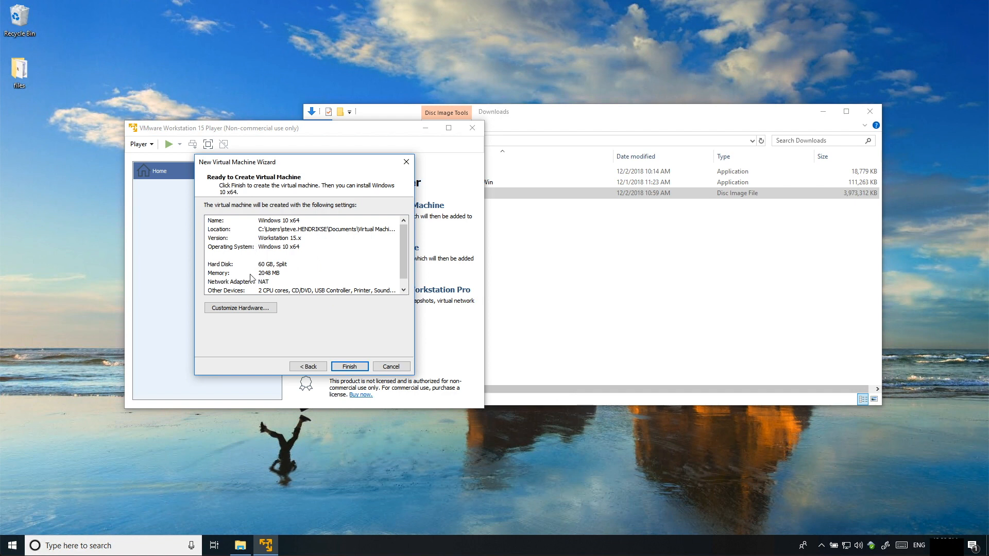
click(266, 275)
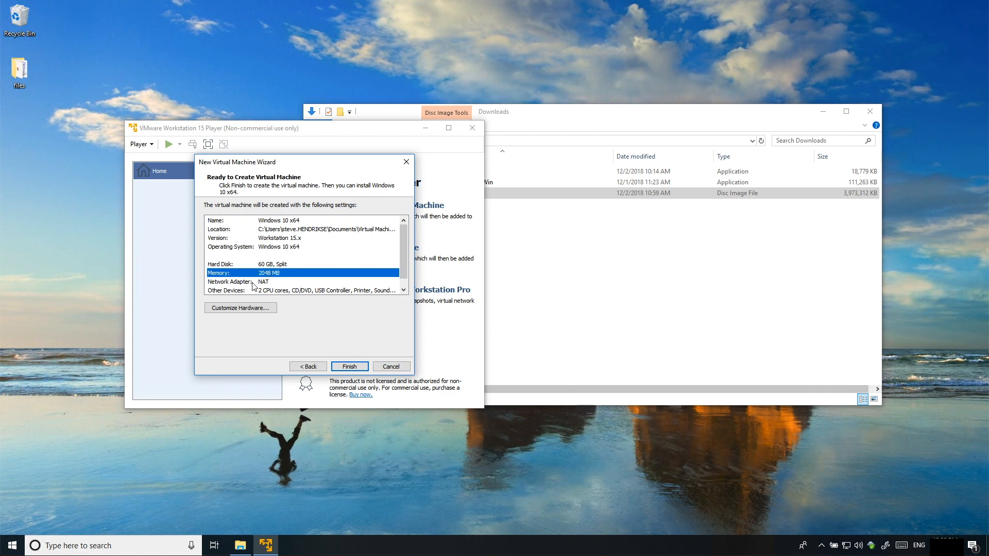
click(264, 283)
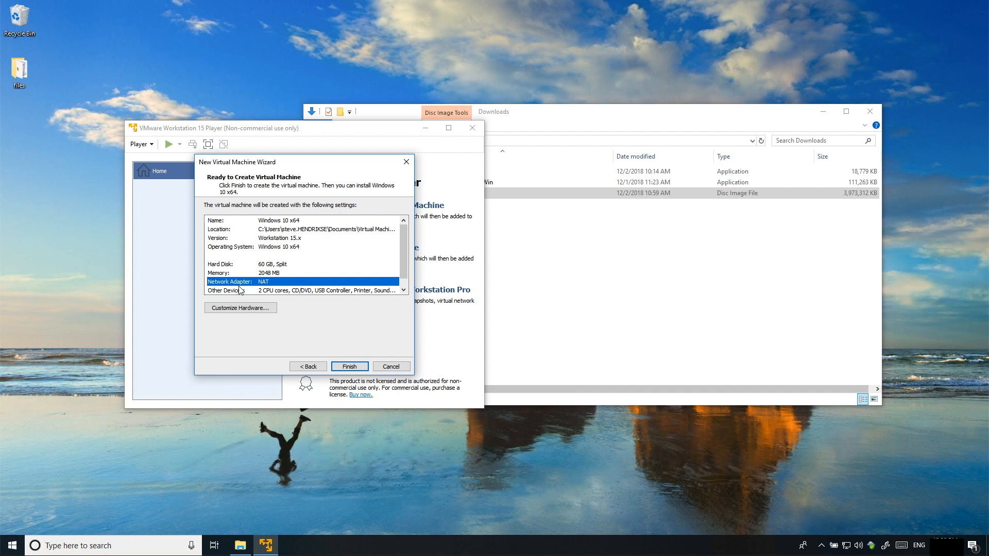
click(354, 368)
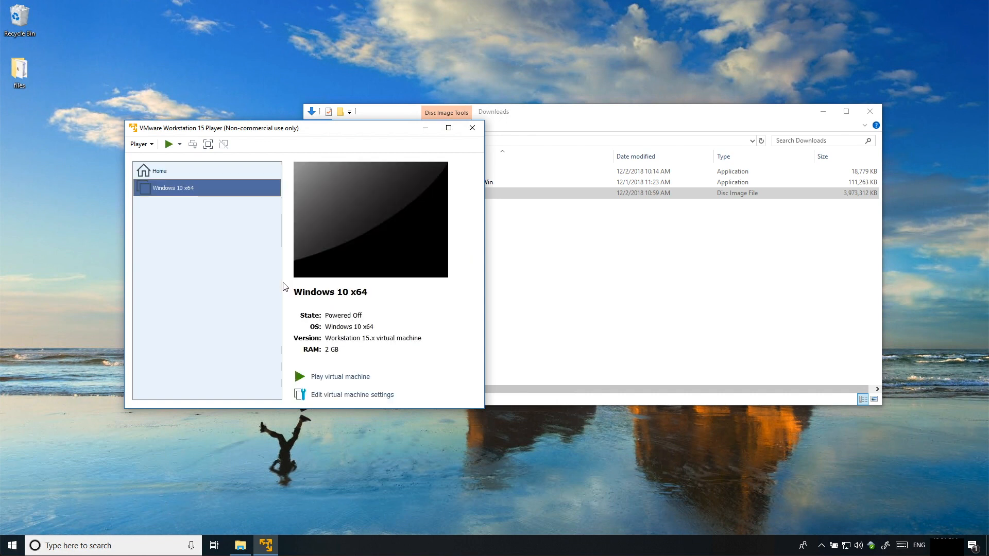
Point the VM's CD/DVD (SATA) drive to the Windows ISO file in Downloads
click(328, 396)
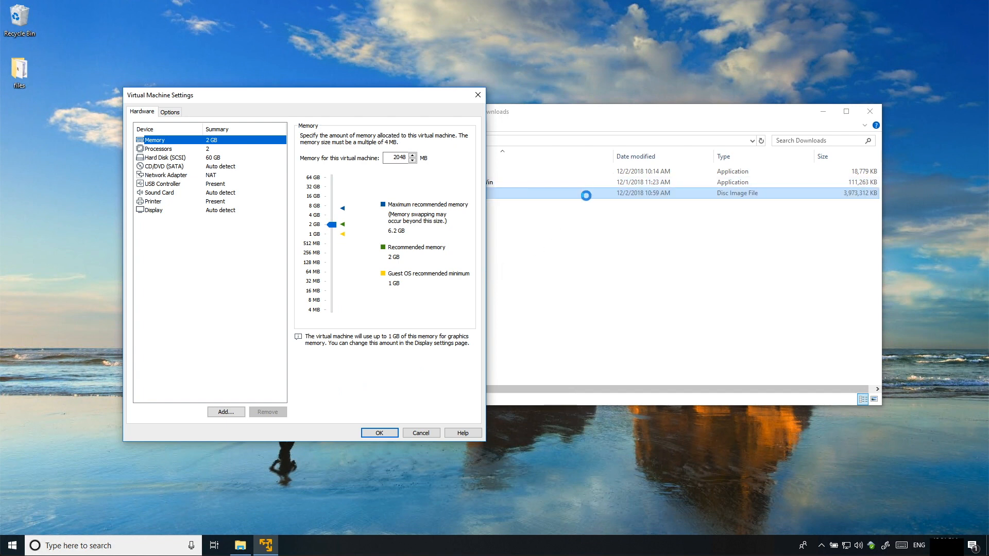
click(213, 170)
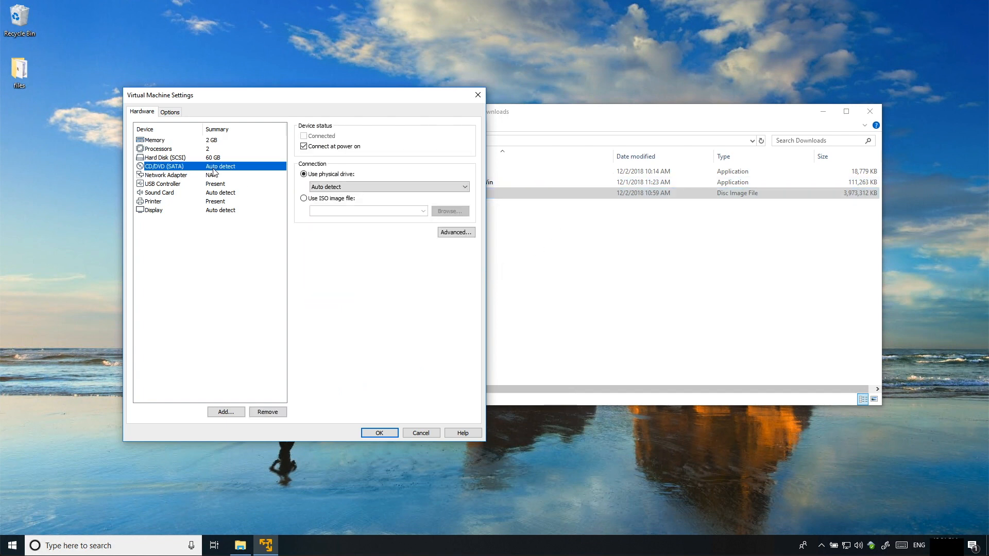
click(332, 200)
click(450, 215)
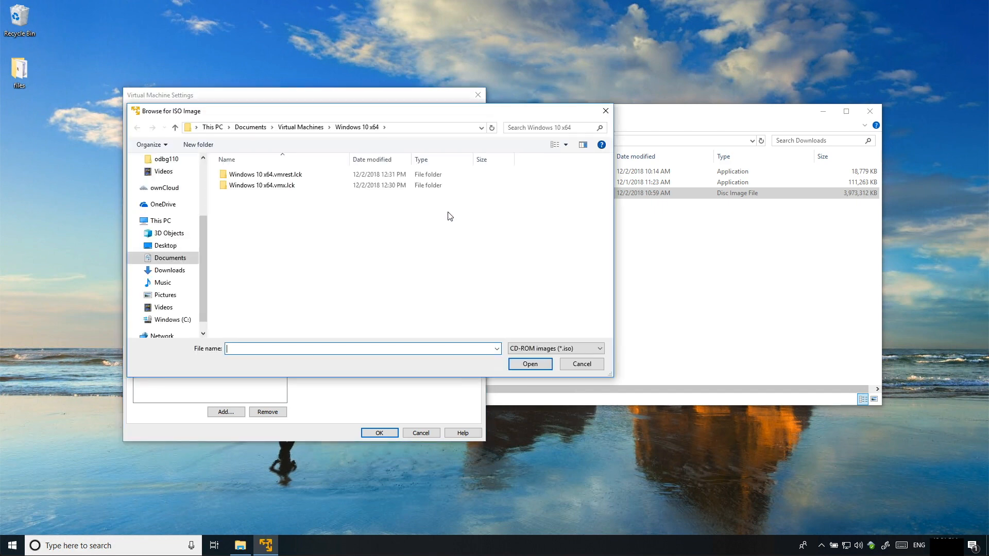
click(169, 272)
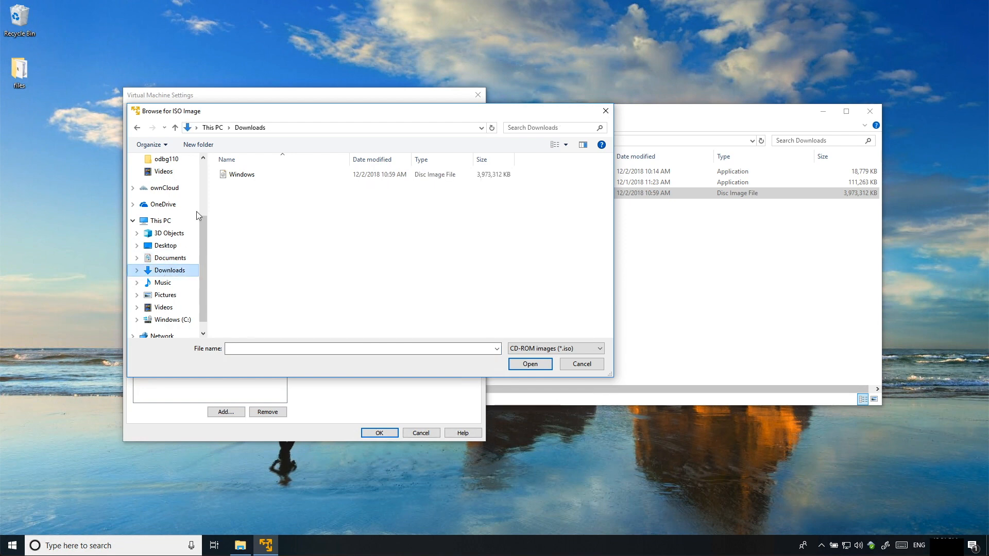
click(240, 175)
click(535, 365)
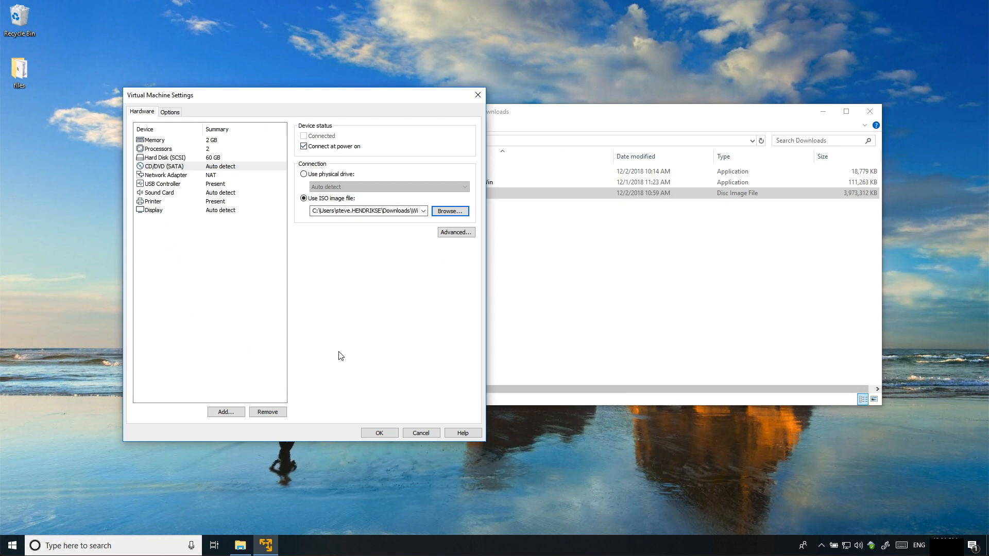
click(379, 433)
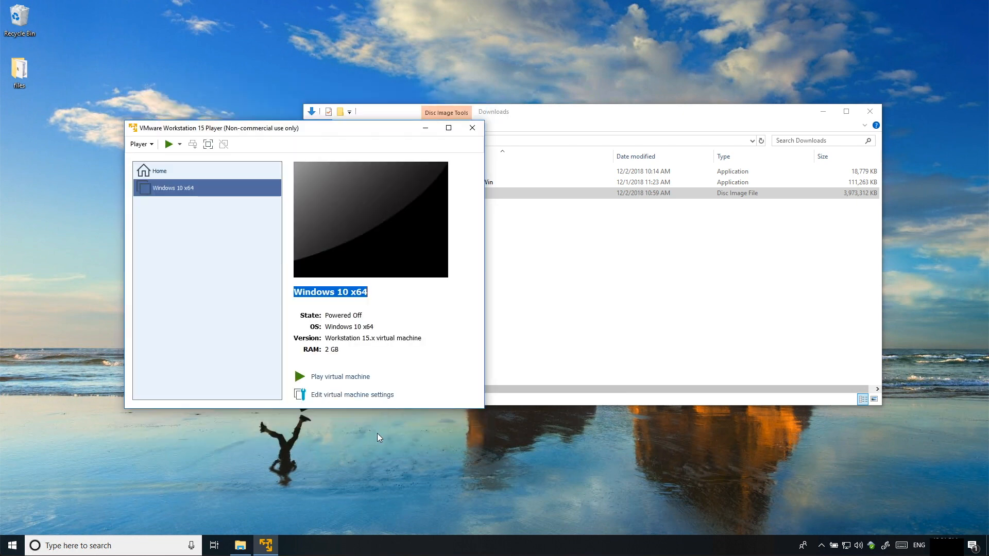
Power on the Windows 10 x64 VM, postpone VMware Tools, and boot from the ISO
click(332, 380)
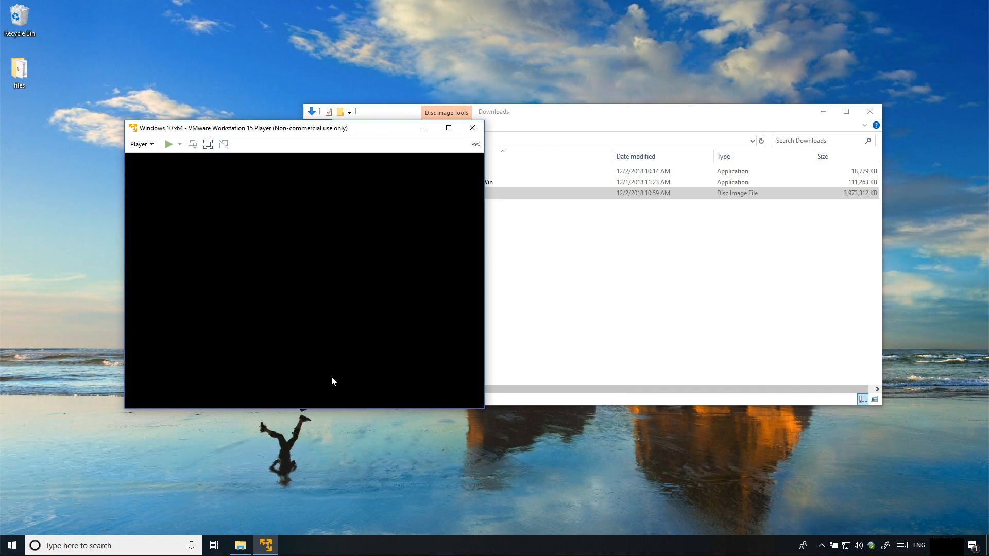
click(869, 112)
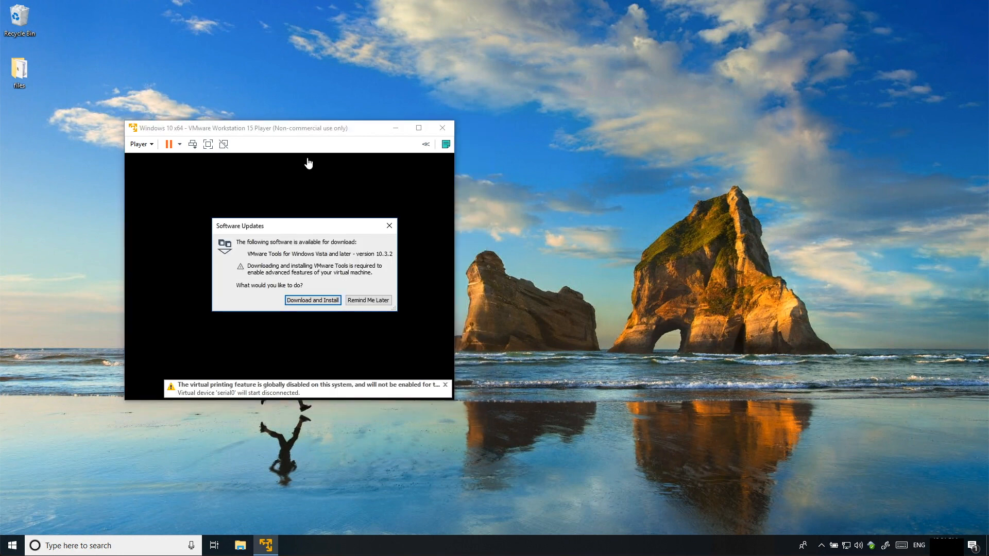
click(369, 300)
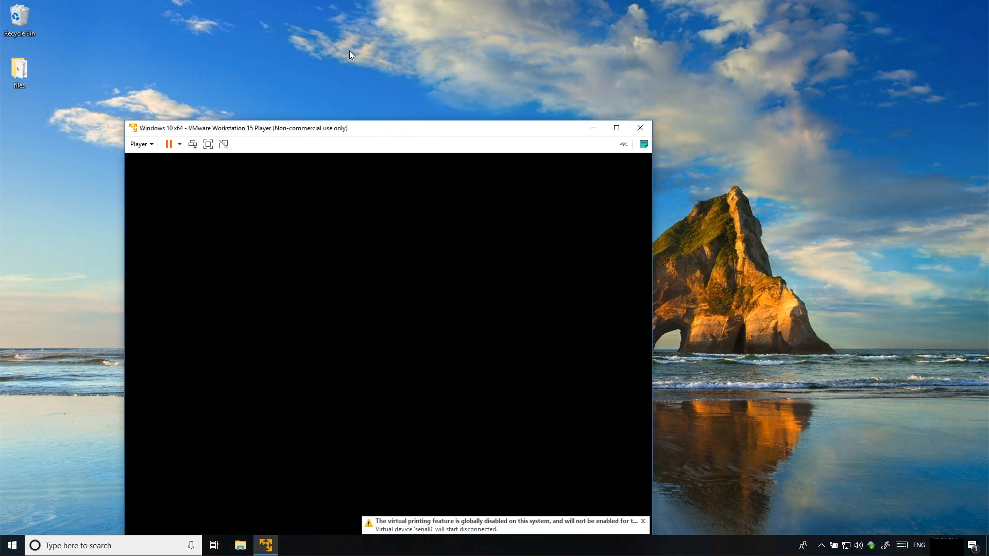
drag(384, 135, 443, 47)
click(443, 98)
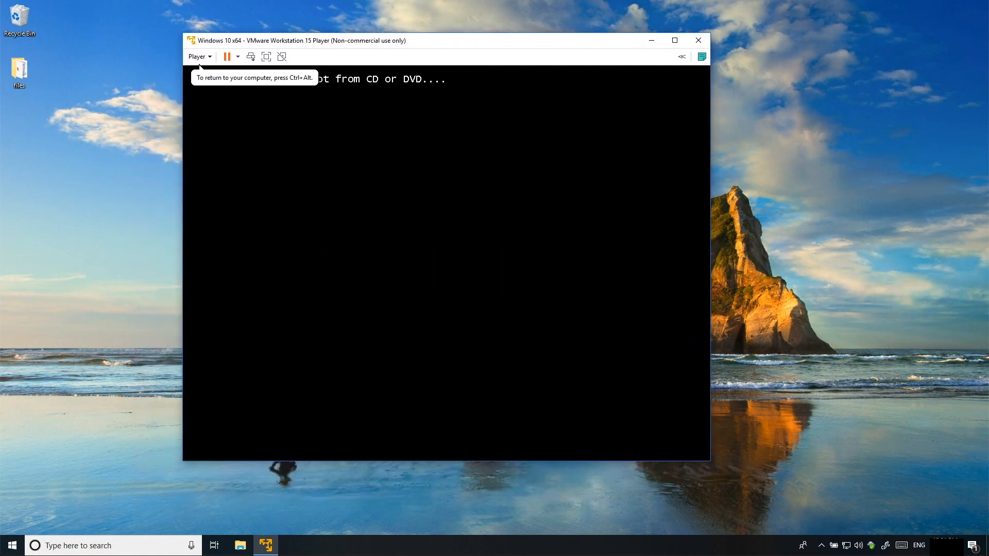
key(Return)
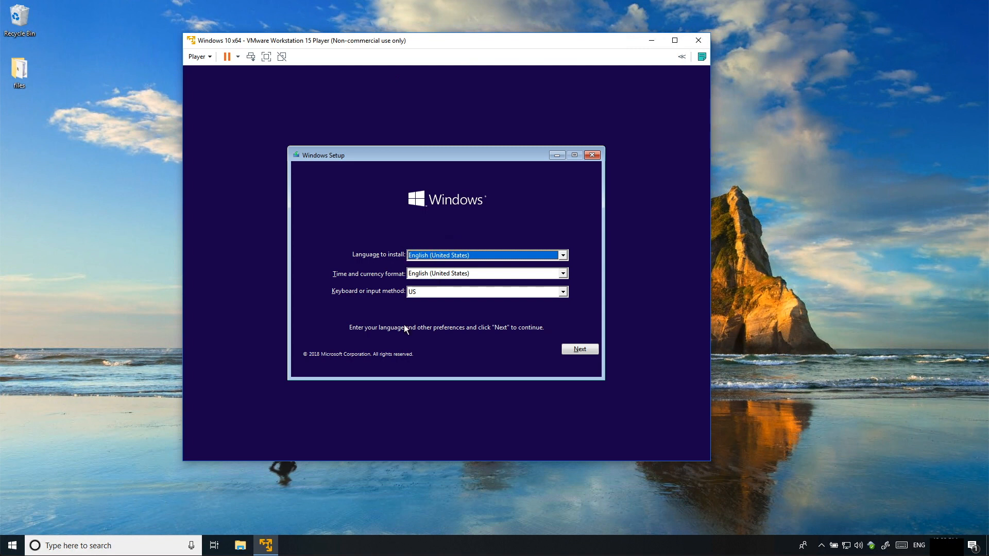
Keep the English (United States) language defaults and choose Install now
click(579, 350)
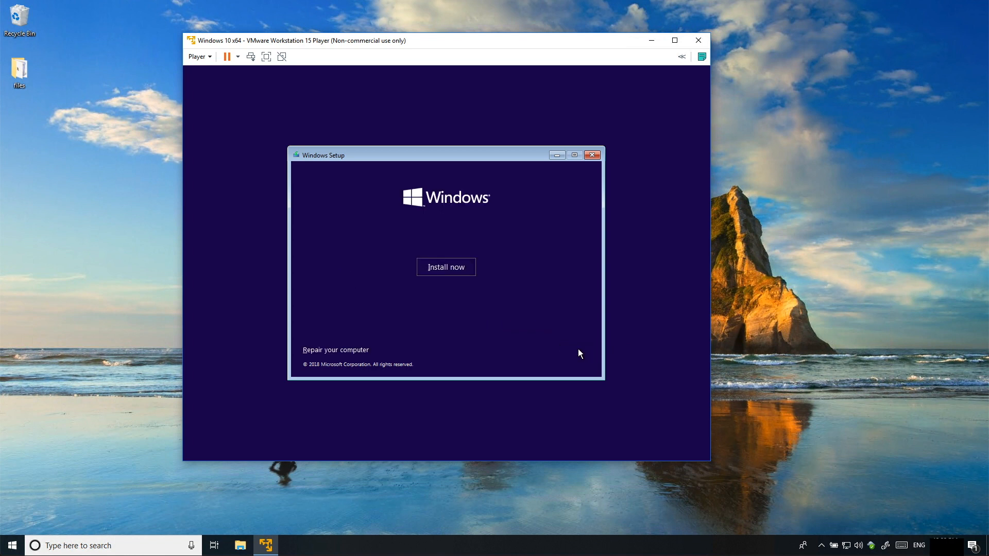
click(431, 266)
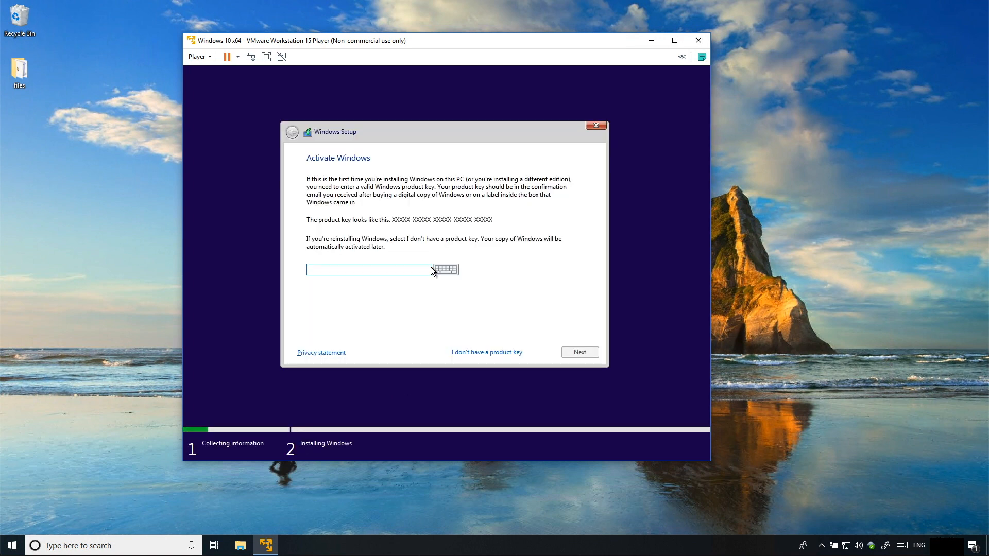
Skip the product key, pick Windows 10 Pro, and accept the license terms
click(479, 352)
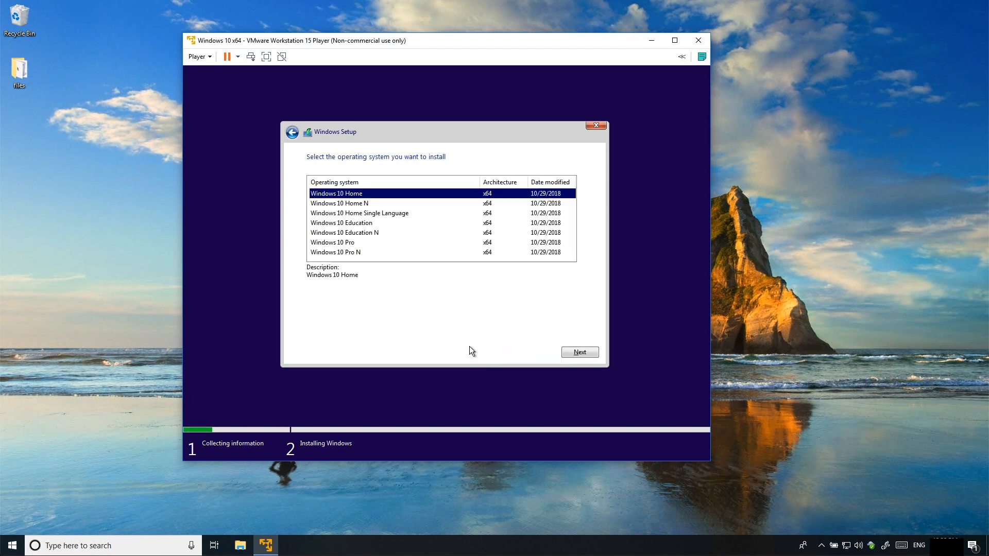
click(339, 243)
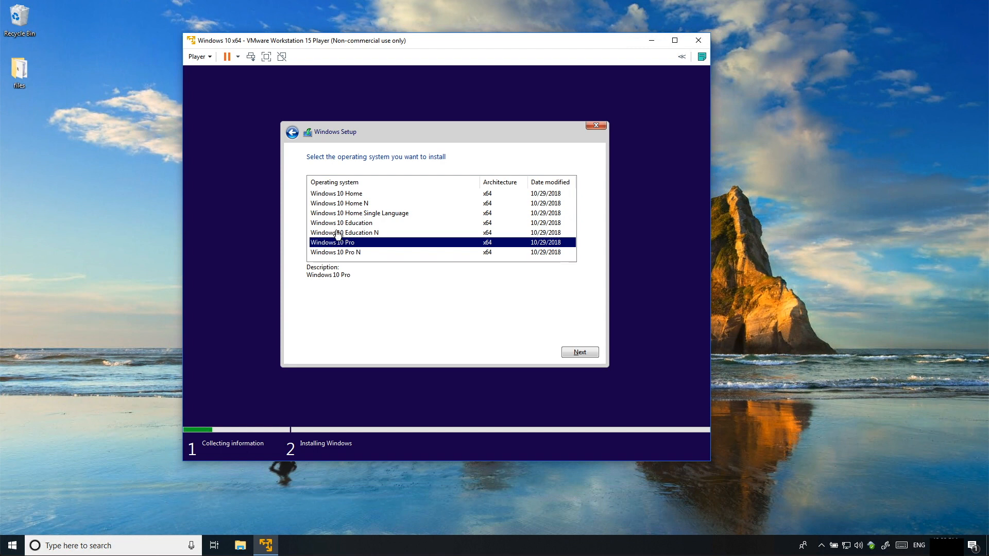
click(579, 355)
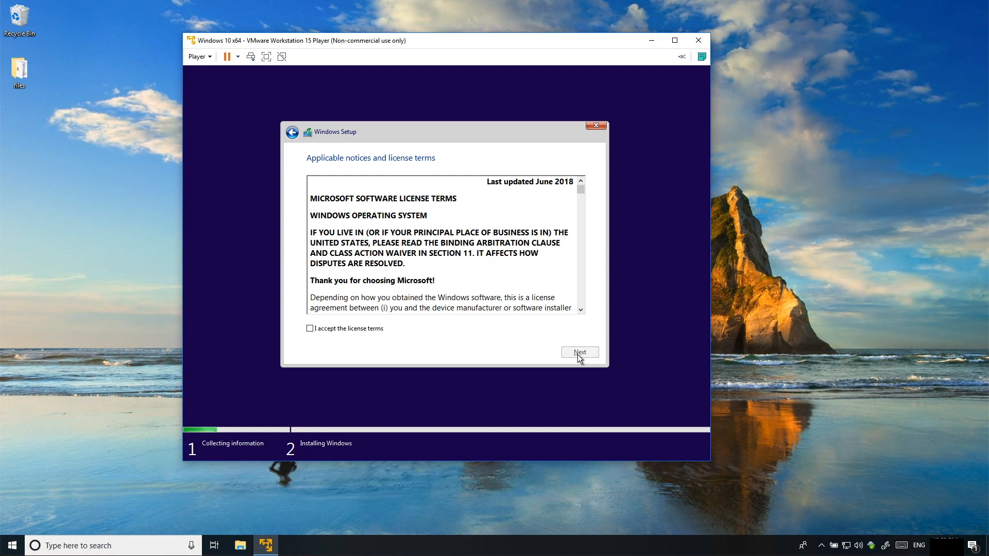
click(349, 328)
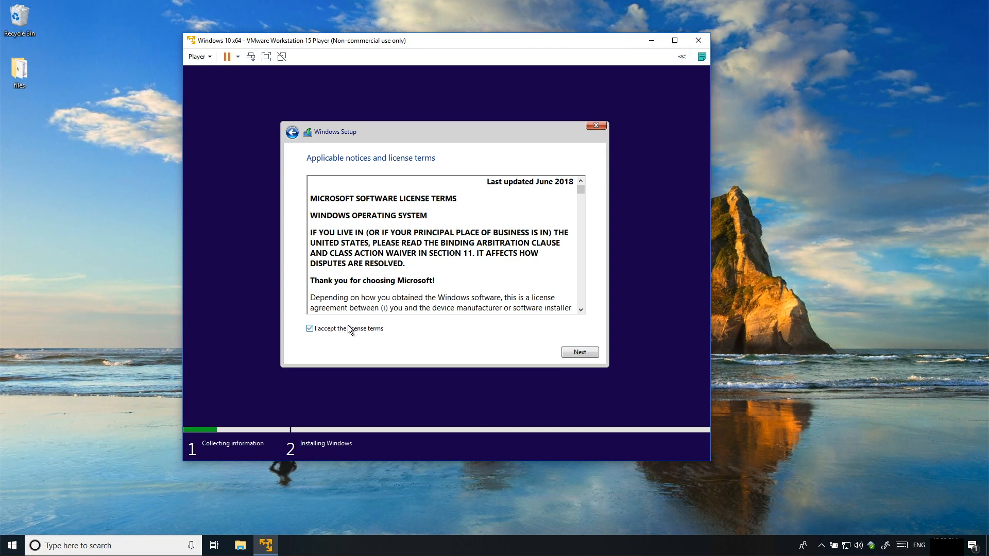
click(568, 352)
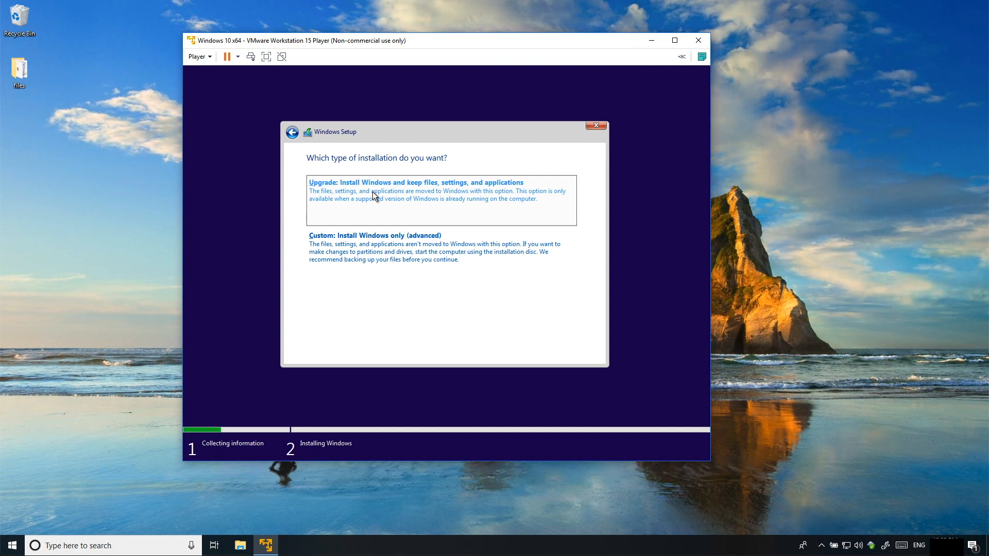
Choose Custom install, create a full-size partition, and install Windows on Drive 0 Partition 4
click(378, 243)
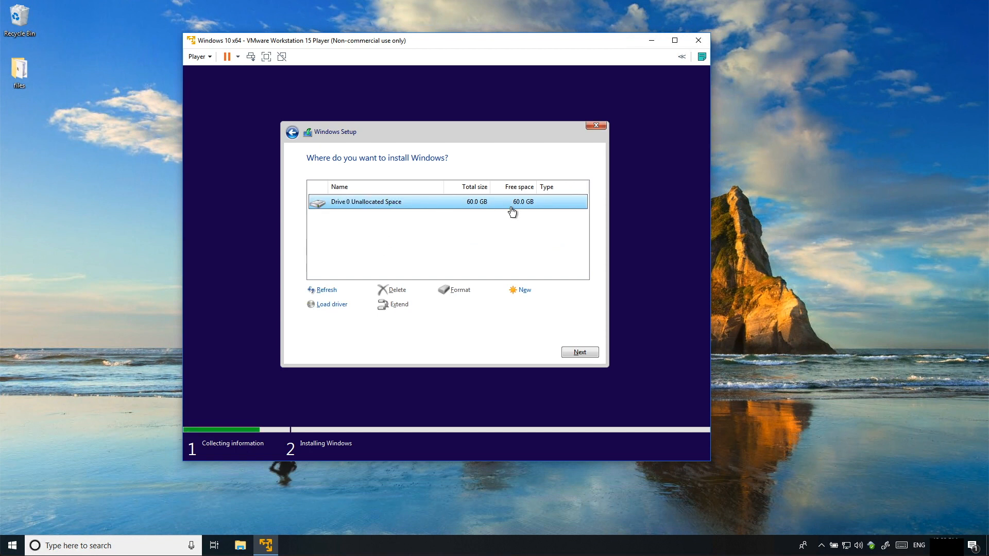
click(523, 292)
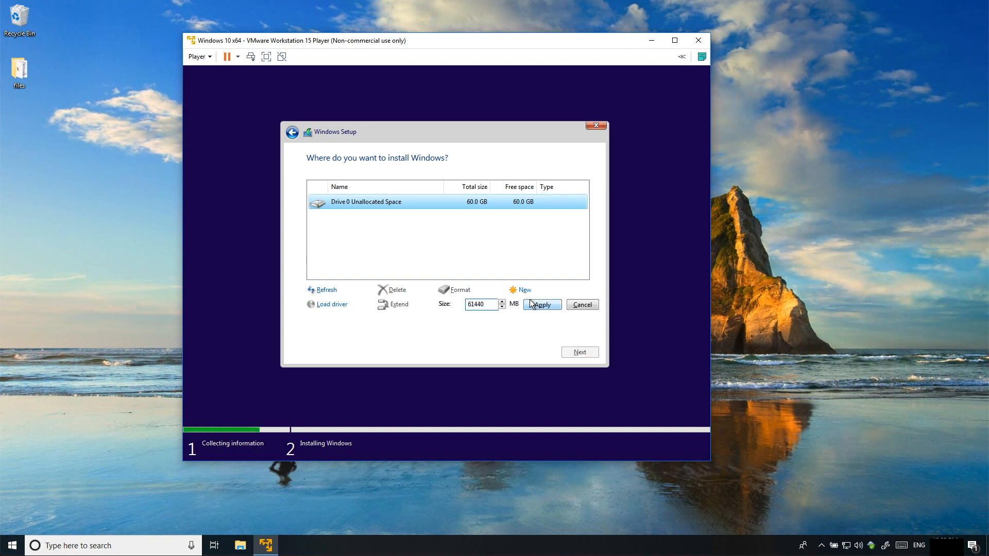
click(536, 304)
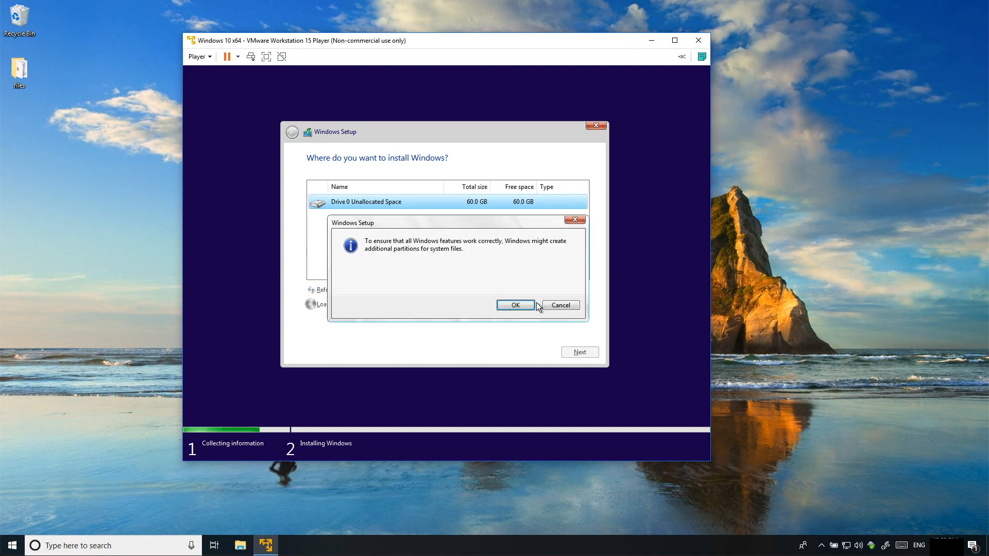
click(507, 306)
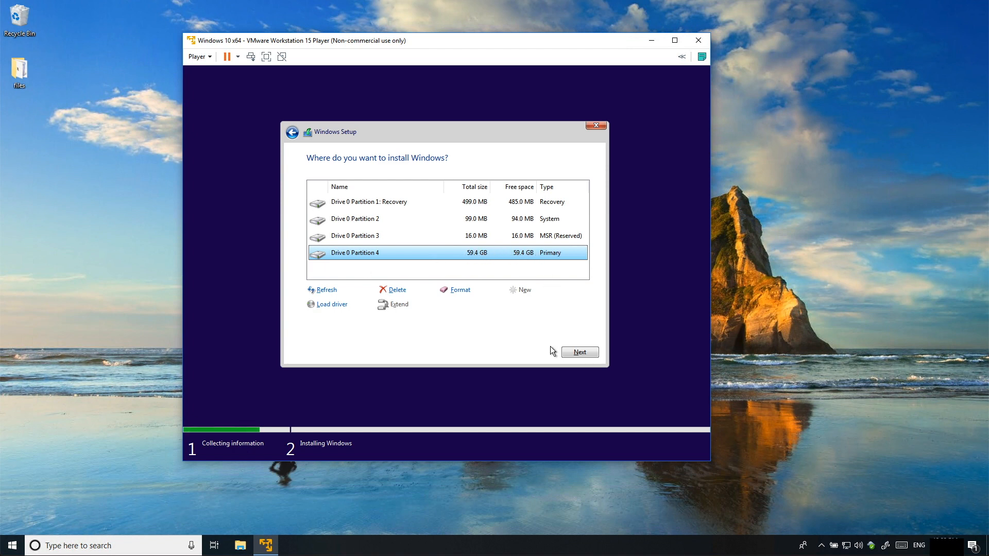
click(577, 355)
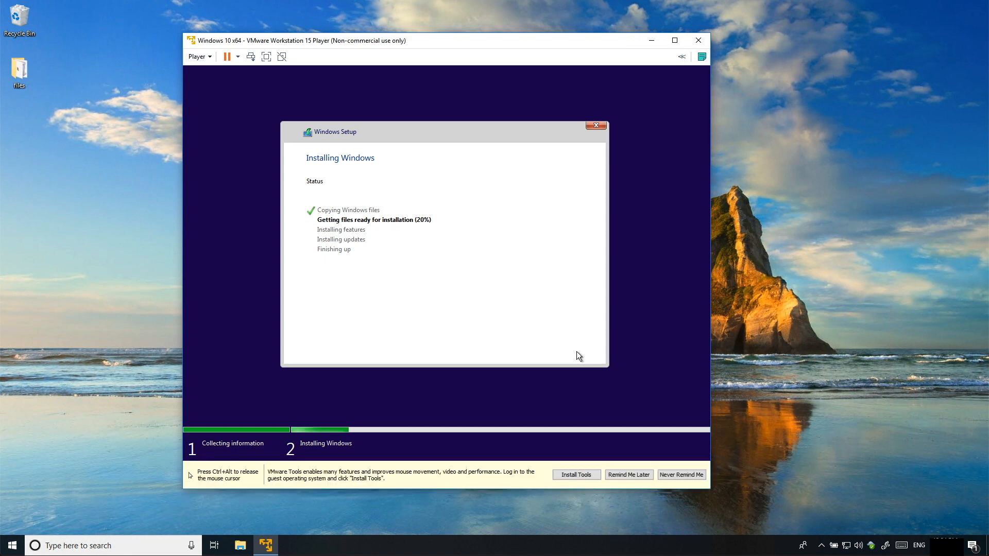
Release input from the VM while Windows setup continues to the region page with United States selected
key(ctrl+alt)
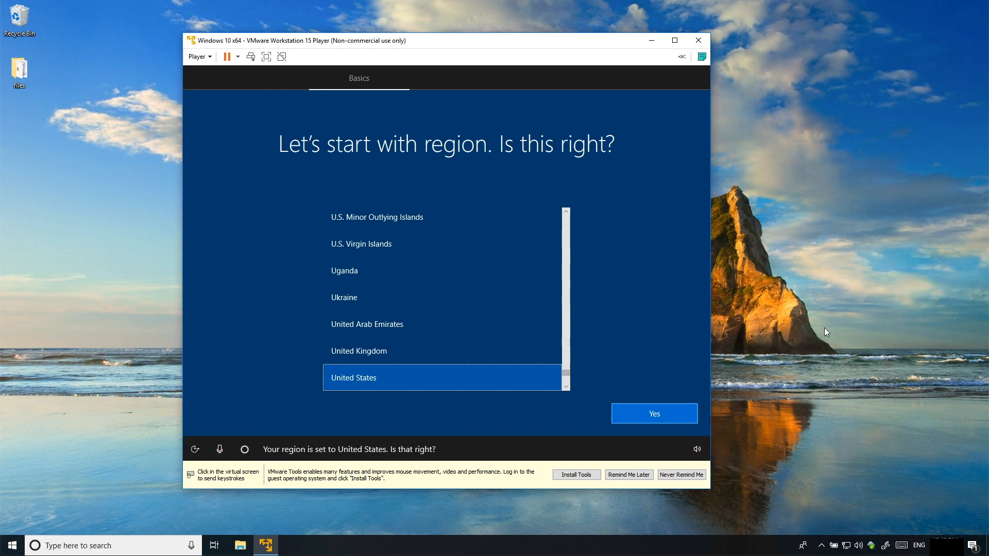
Confirm United States as the region and US keyboard, skipping a second layout
click(662, 415)
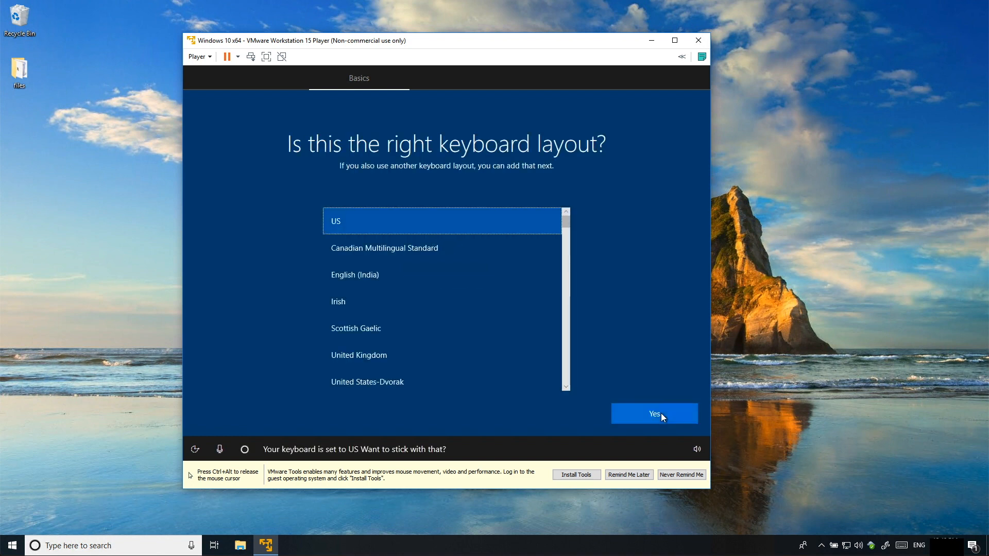
click(661, 414)
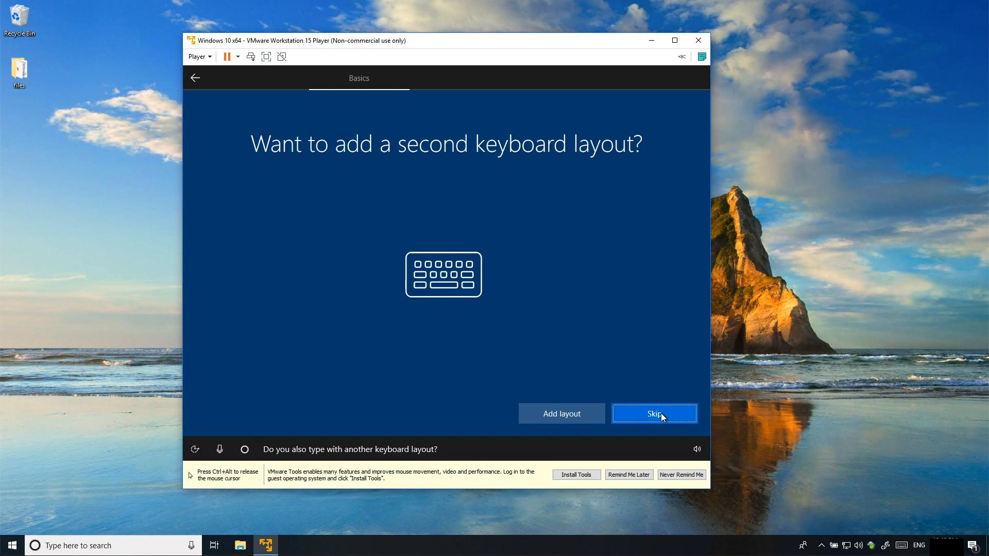
click(665, 414)
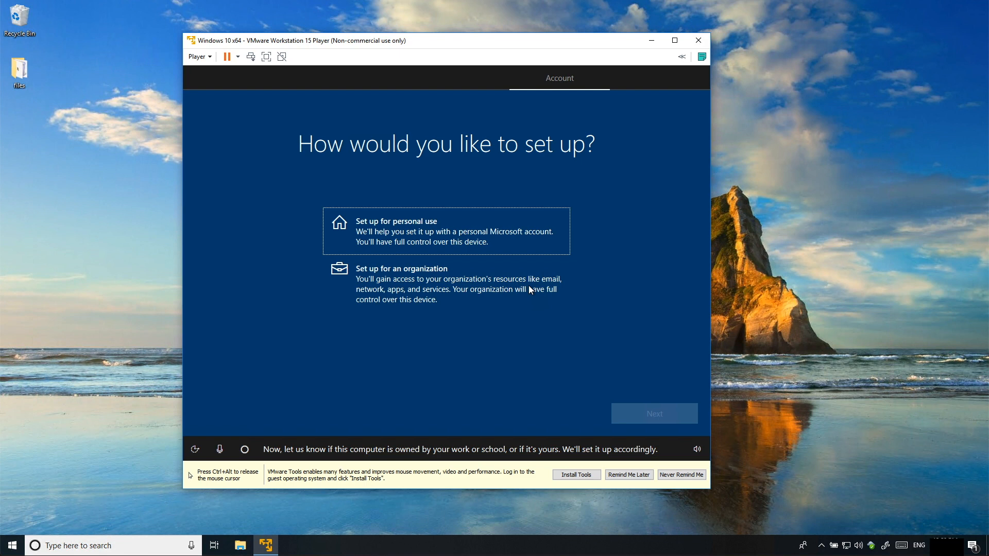
Choose personal use setup with an offline account, declining Microsoft account sign-in
click(417, 228)
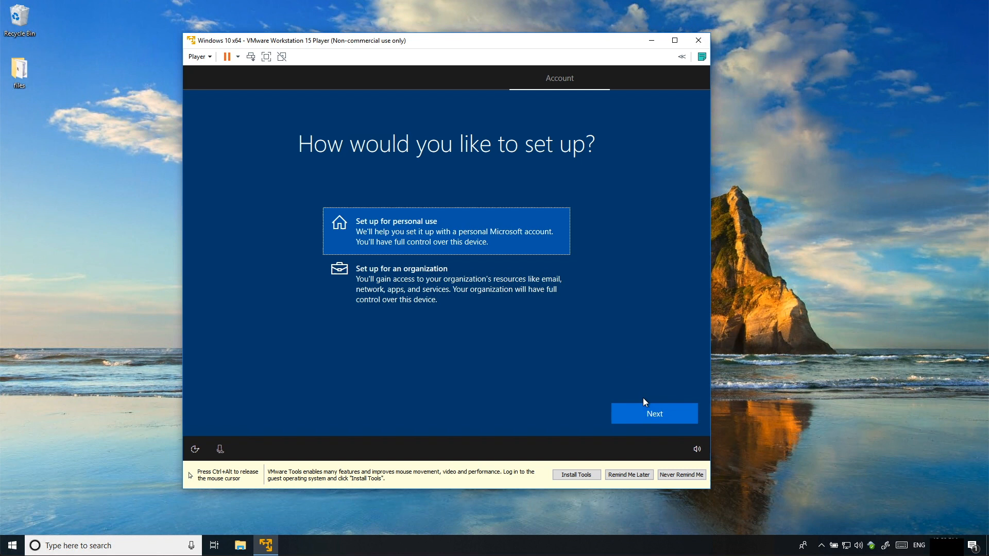
click(647, 410)
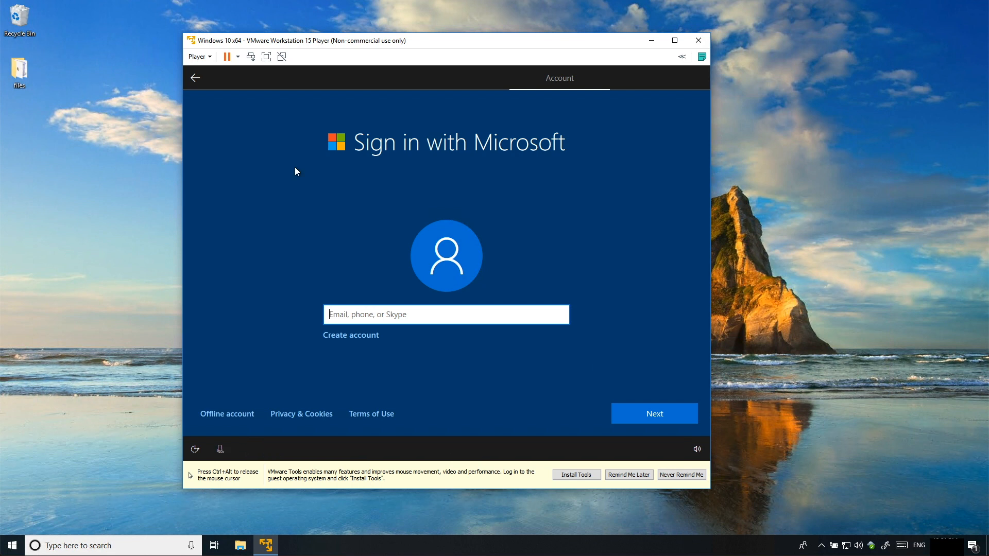
click(225, 415)
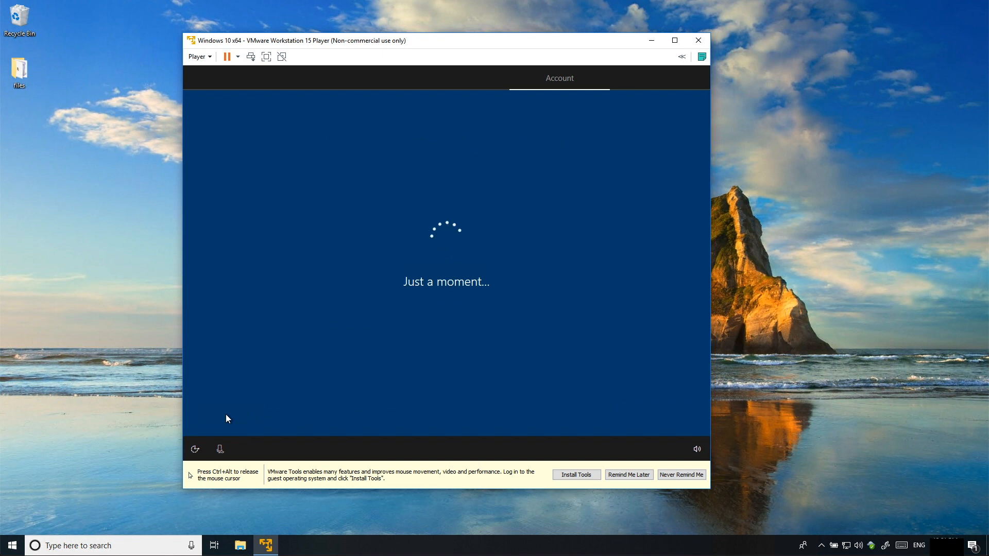
key(ctrl+alt)
click(575, 413)
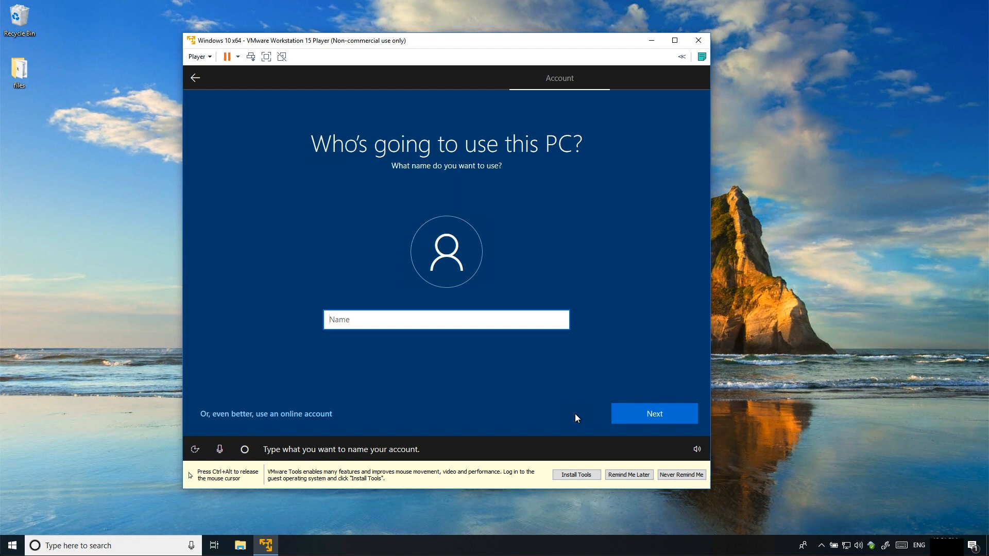
Name the account 'user' and enter and confirm its password
text(user)
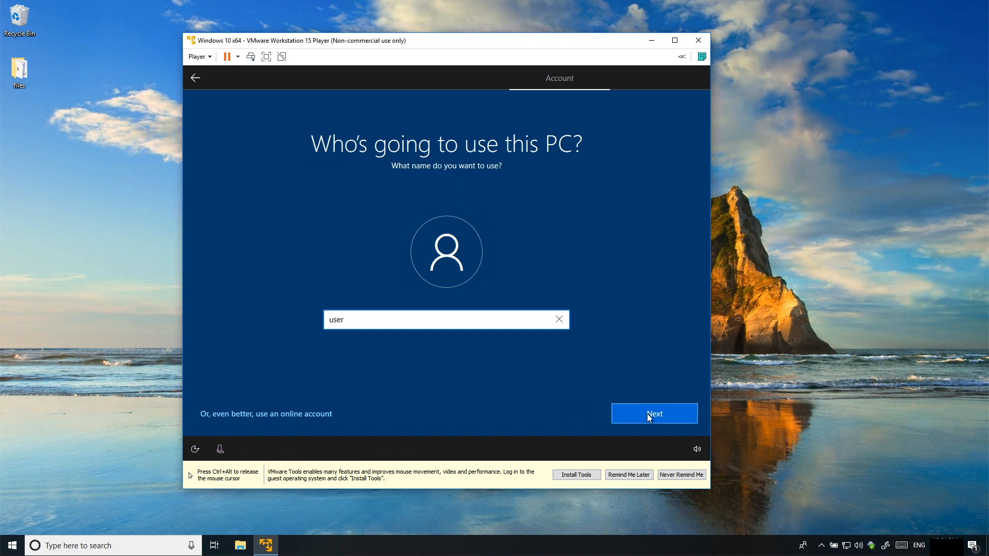
click(647, 413)
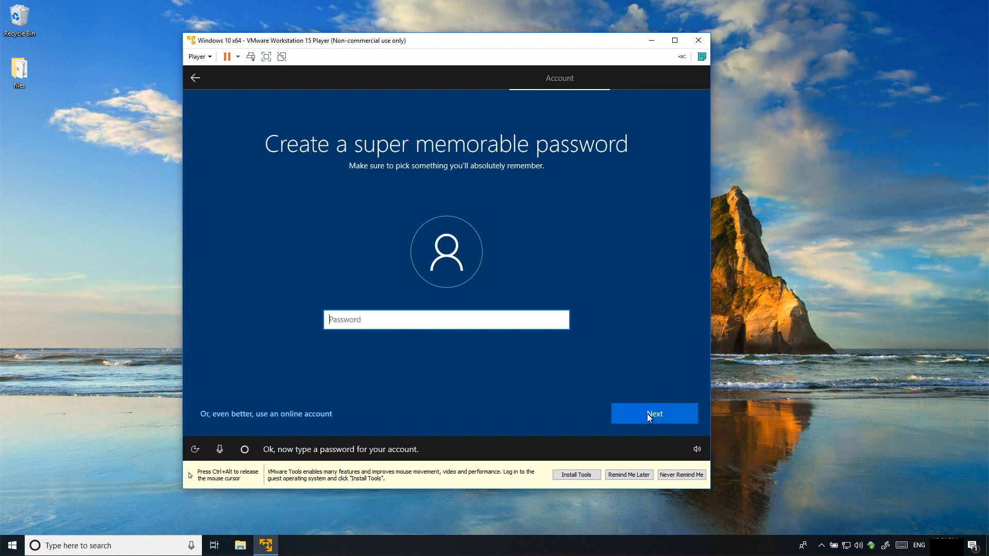
text(•••••••••)
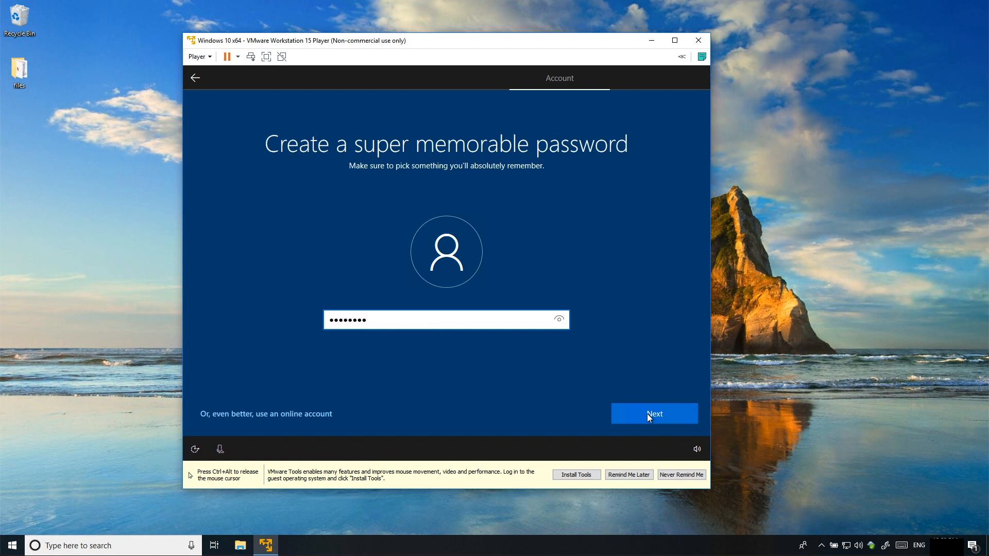
click(647, 413)
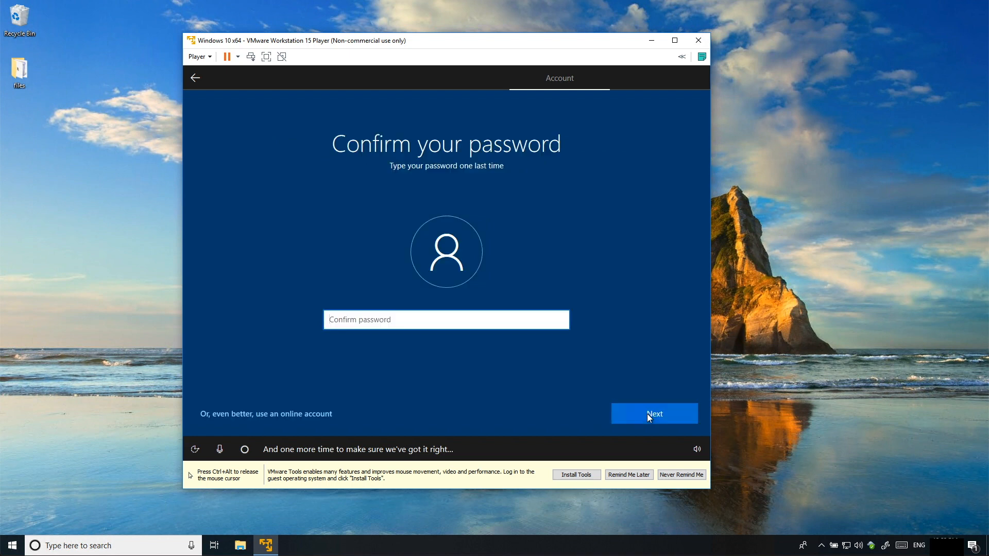
text(•••••••••)
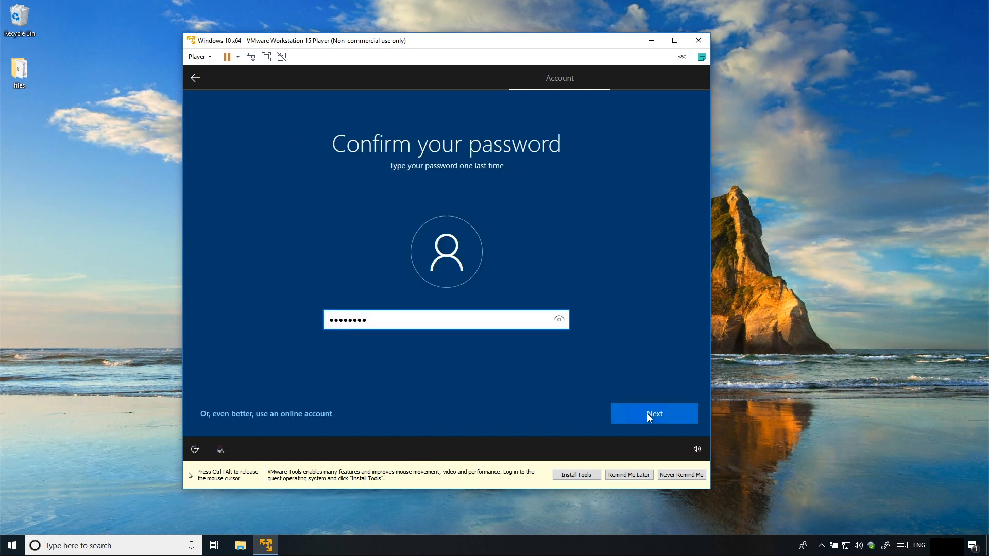
click(647, 413)
click(478, 339)
click(478, 341)
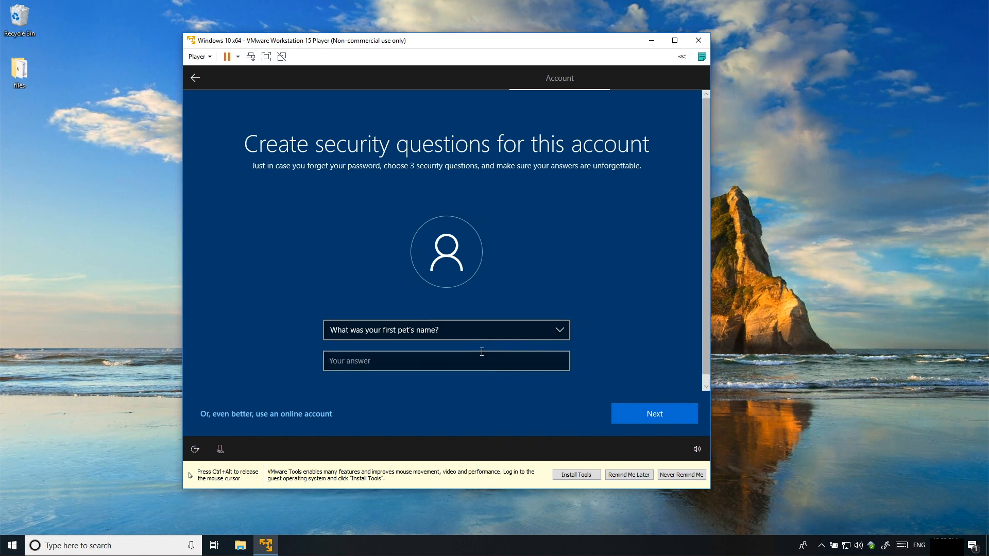
click(481, 357)
text(dog)
click(666, 407)
Set the birth-city and parents'-meeting-city security questions, both answered 'city'
click(496, 332)
click(495, 342)
click(494, 359)
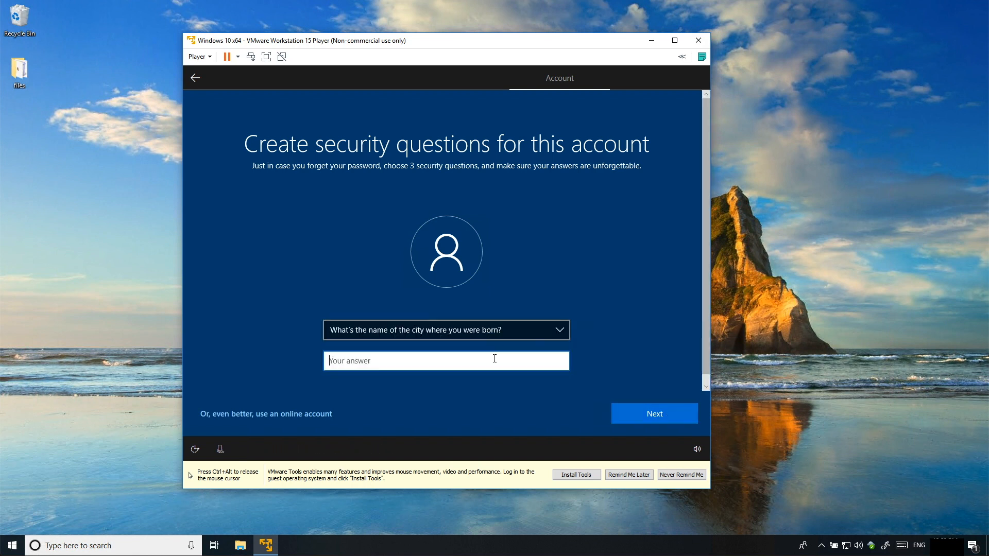
text(city)
click(629, 408)
click(463, 332)
click(467, 351)
click(468, 360)
text(city)
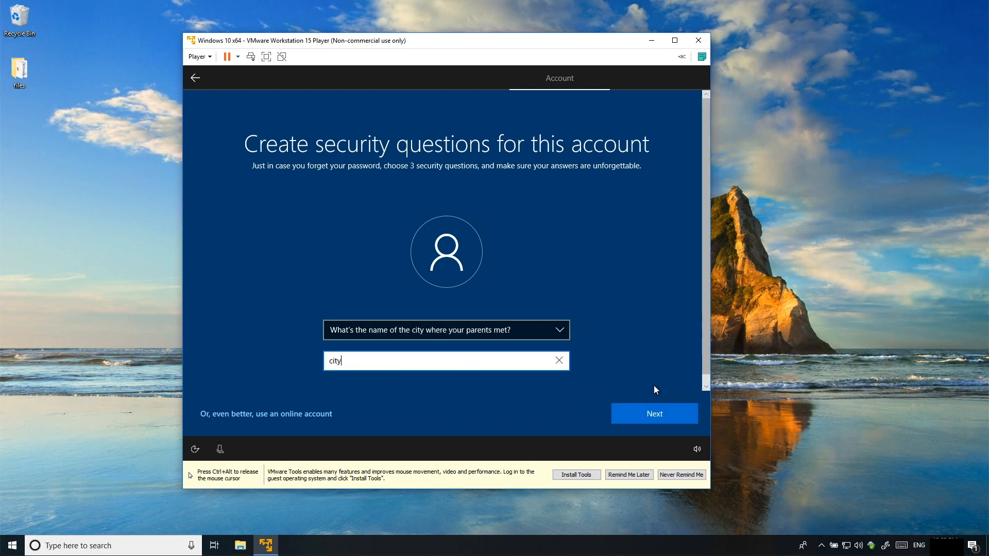
click(655, 413)
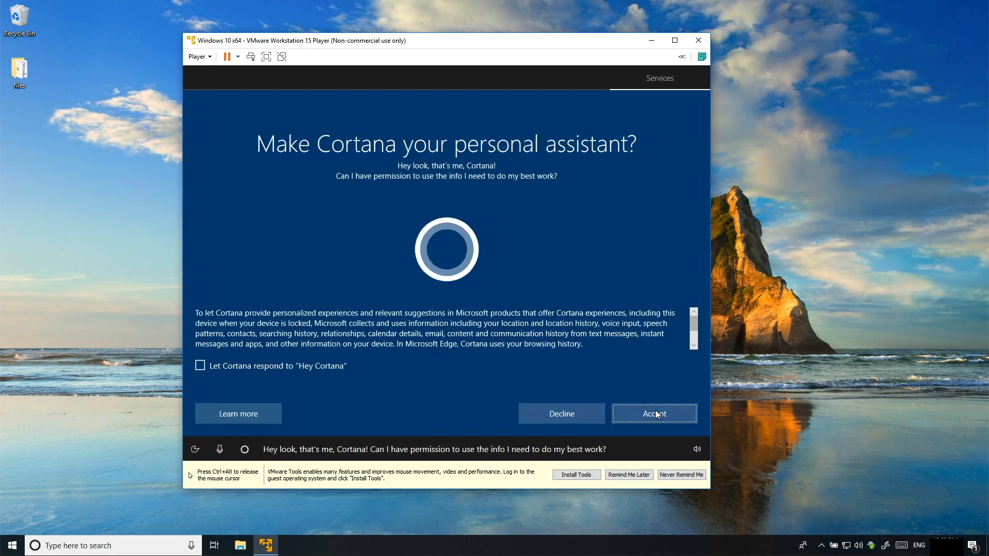
Decline Cortana and activity history syncing
click(555, 417)
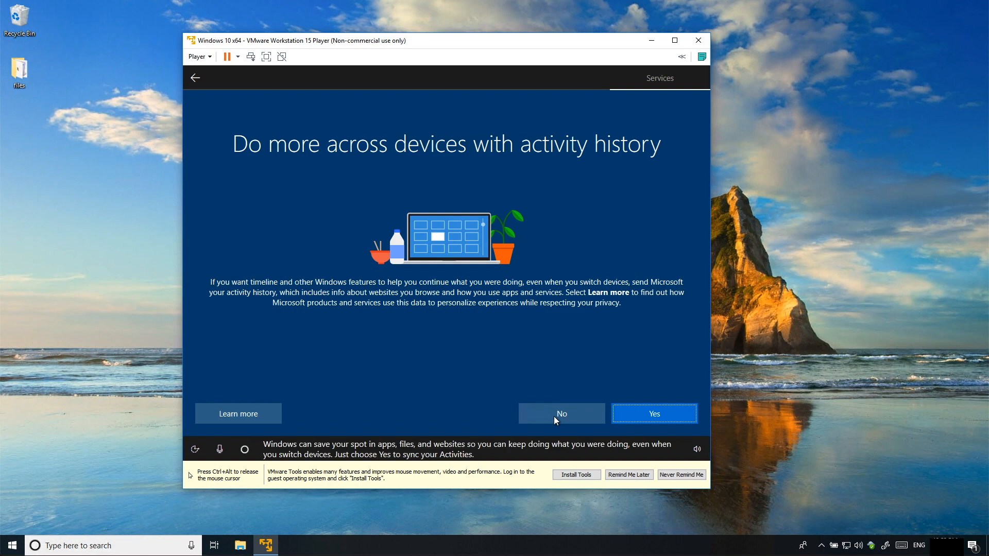
click(554, 416)
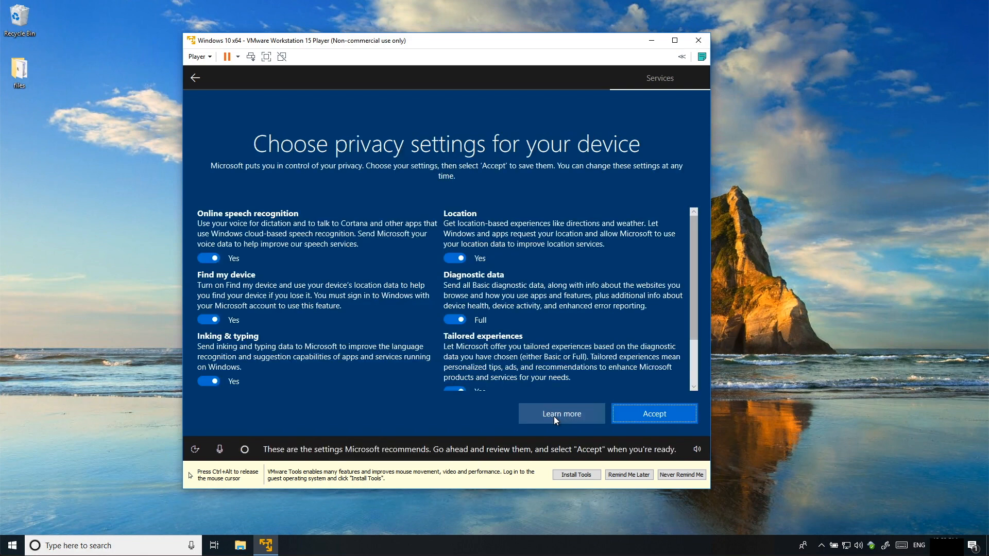
key(ctrl+alt)
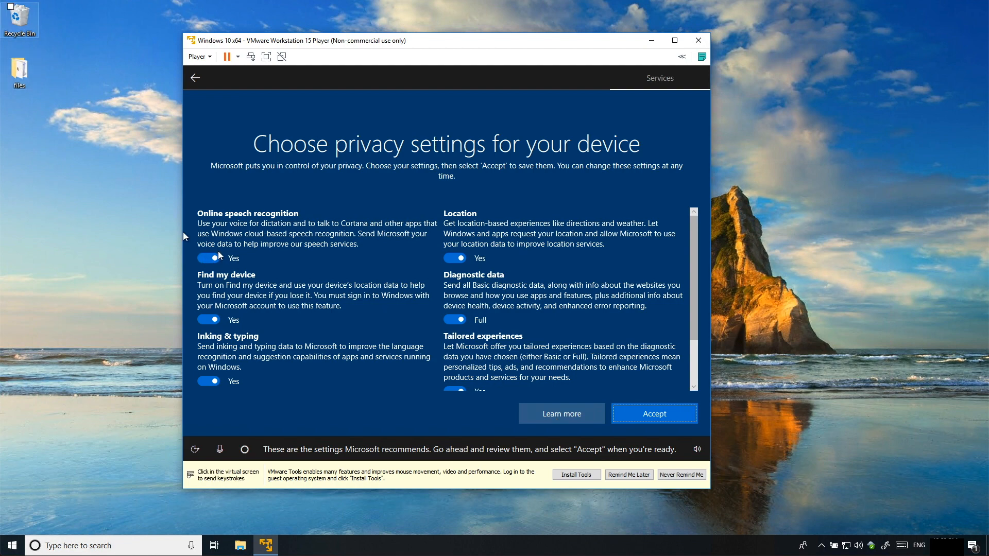
Turn off speech, Find my device, inking, location, tailored experiences, advertising ID; set diagnostics Basic; accept
click(206, 257)
click(208, 319)
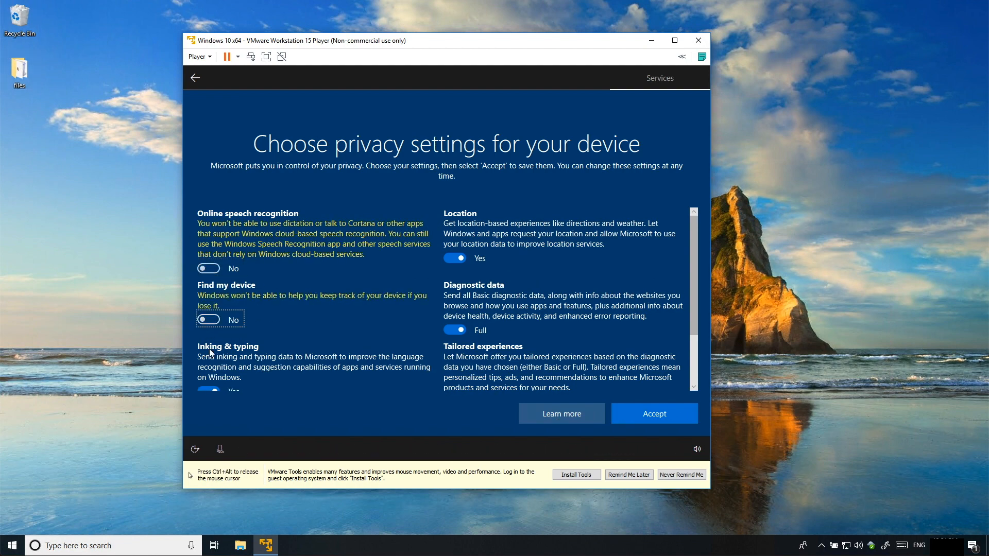
click(206, 389)
click(455, 258)
click(455, 330)
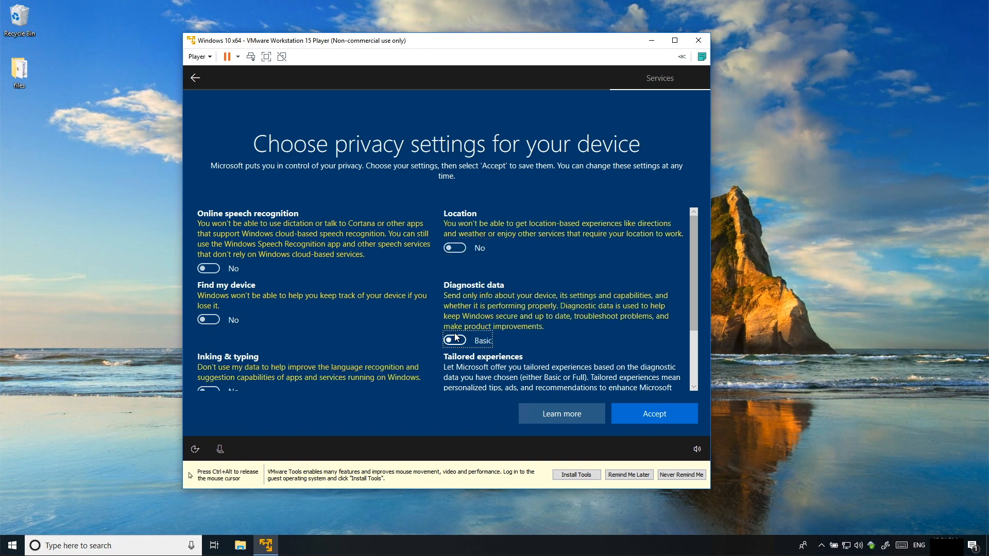
scroll(456, 338, down, 2)
click(455, 328)
click(205, 380)
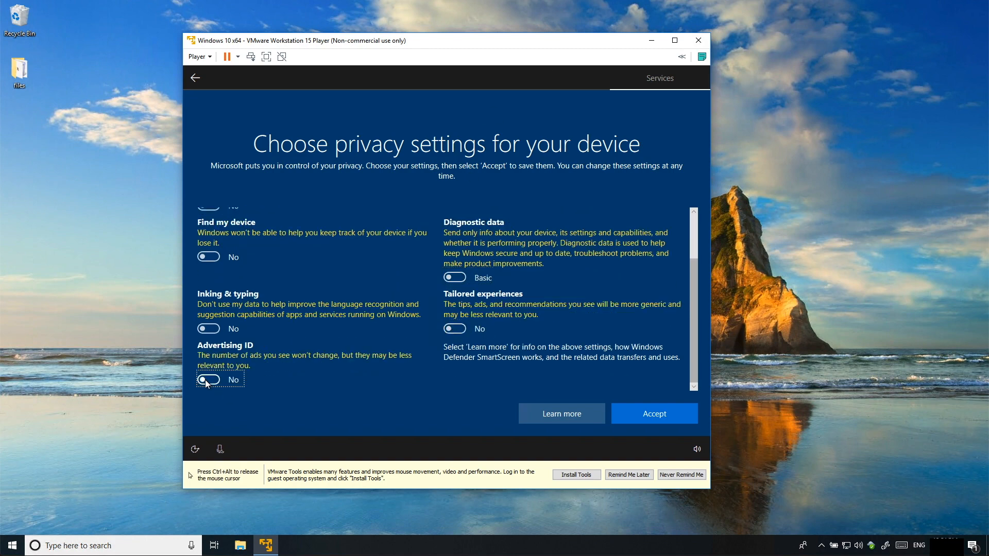
click(650, 414)
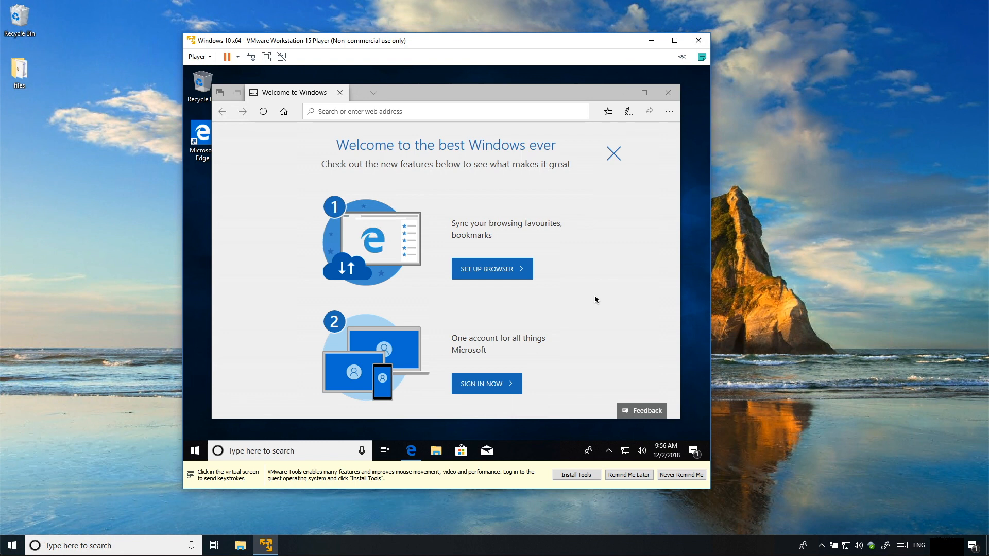
Close the Edge welcome window in the guest
click(408, 300)
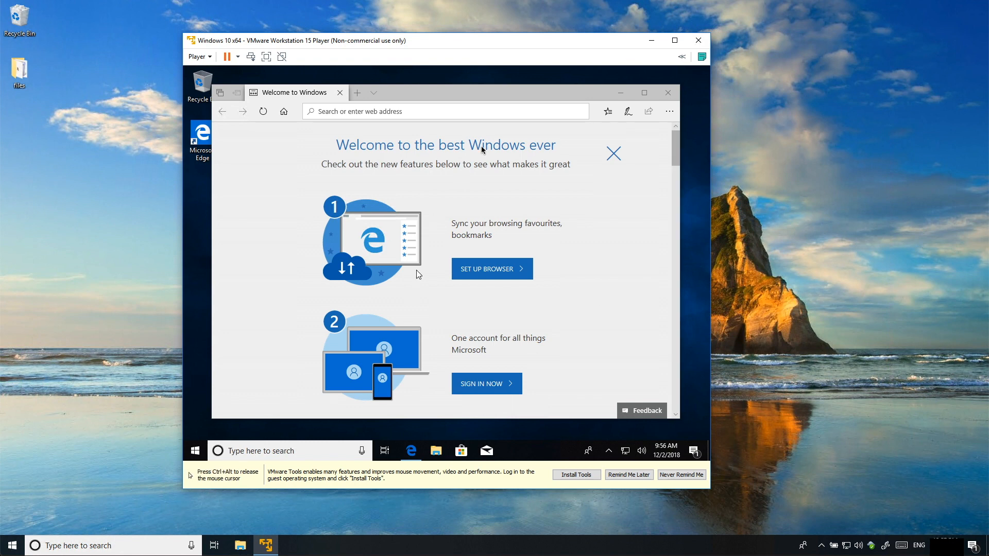
click(668, 93)
key(ctrl+alt)
Search for and run winver to show the About Windows version details
click(210, 447)
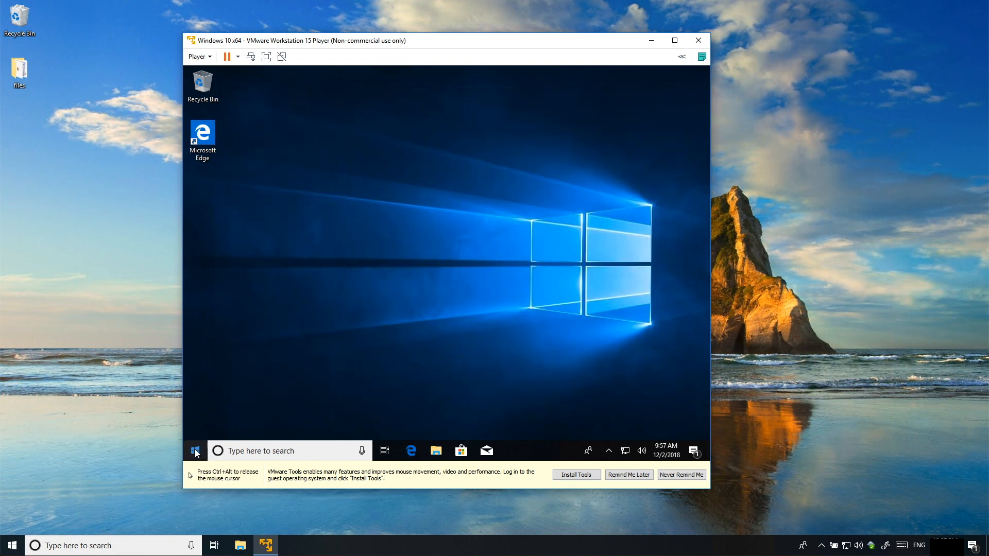
click(227, 451)
text(winver)
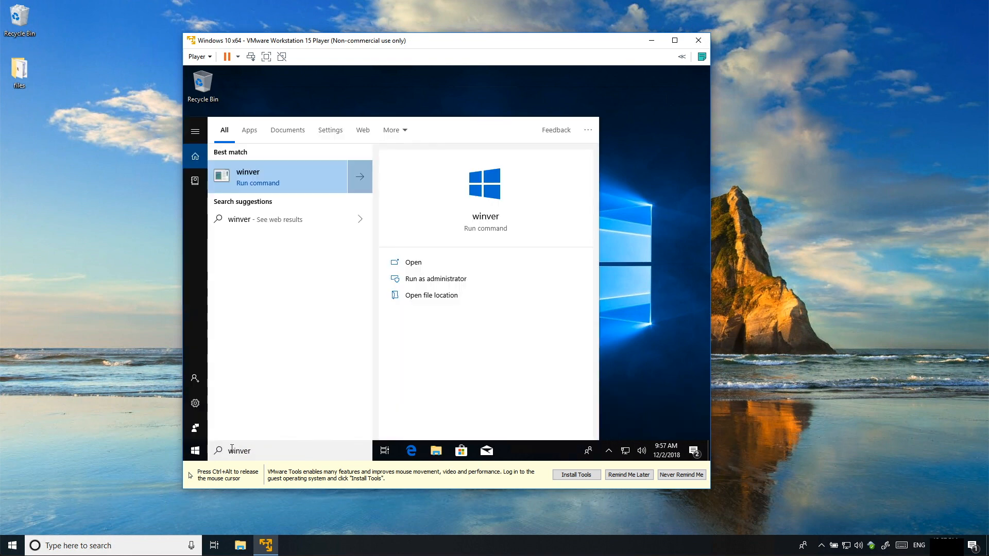
click(258, 179)
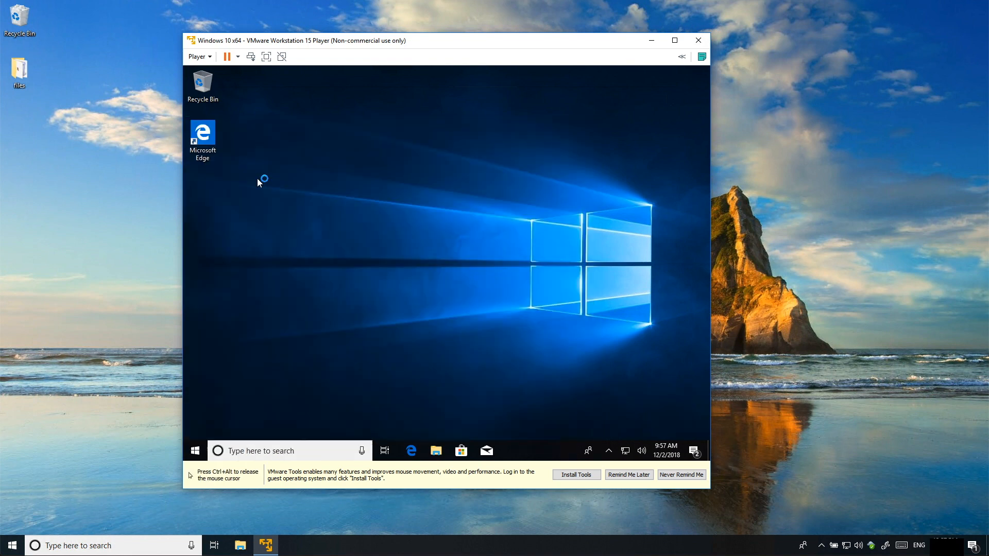